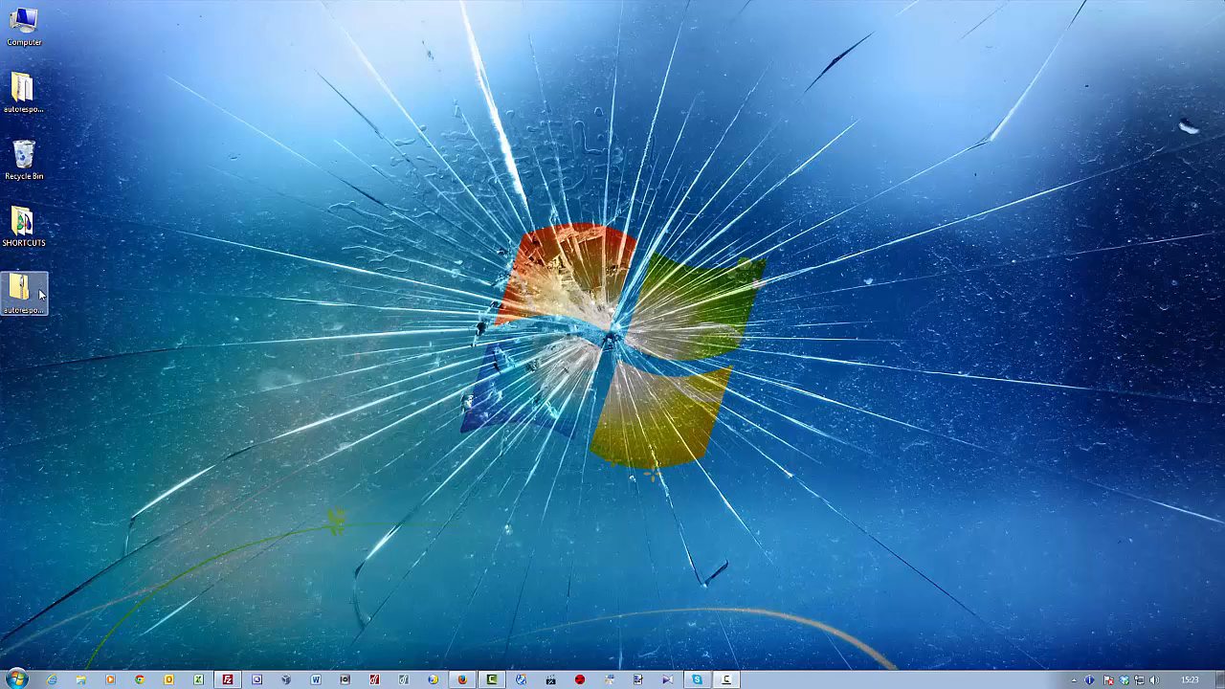
Open the downloaded autoresponder folder from the desktop in Explorer.
click(26, 91)
double_click(25, 91)
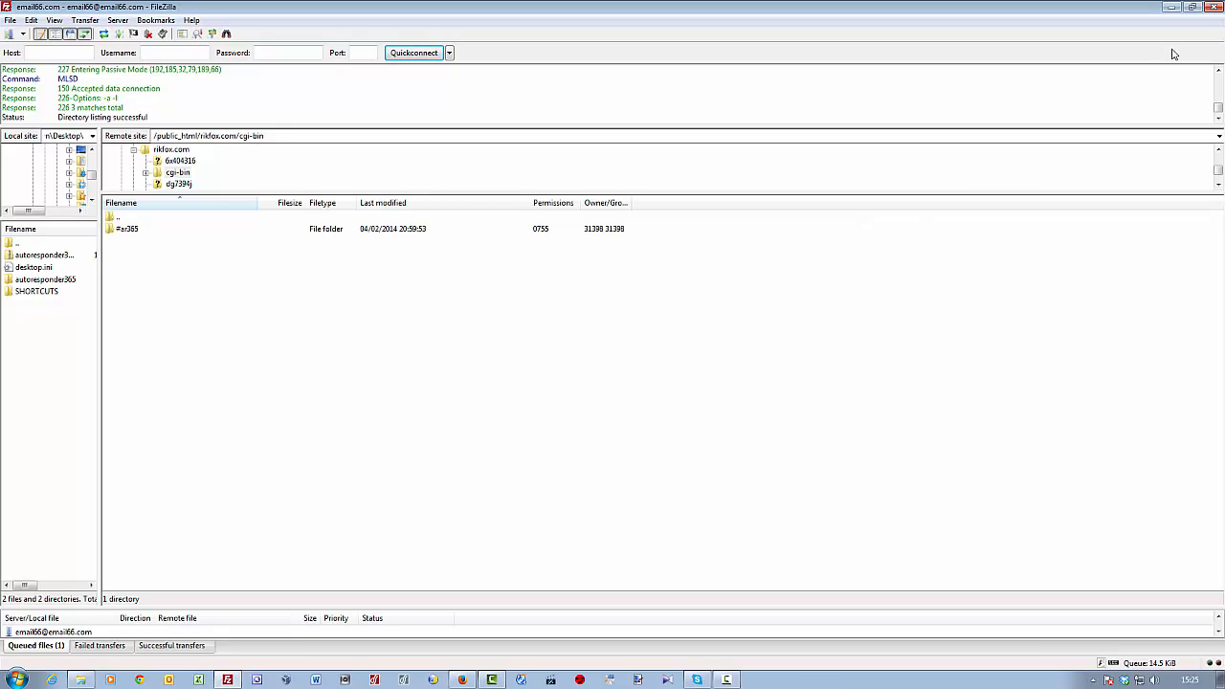
Drag the ar365 folder from Explorer into rikfox.com's remote cgi-bin list in FileZilla.
click(1191, 6)
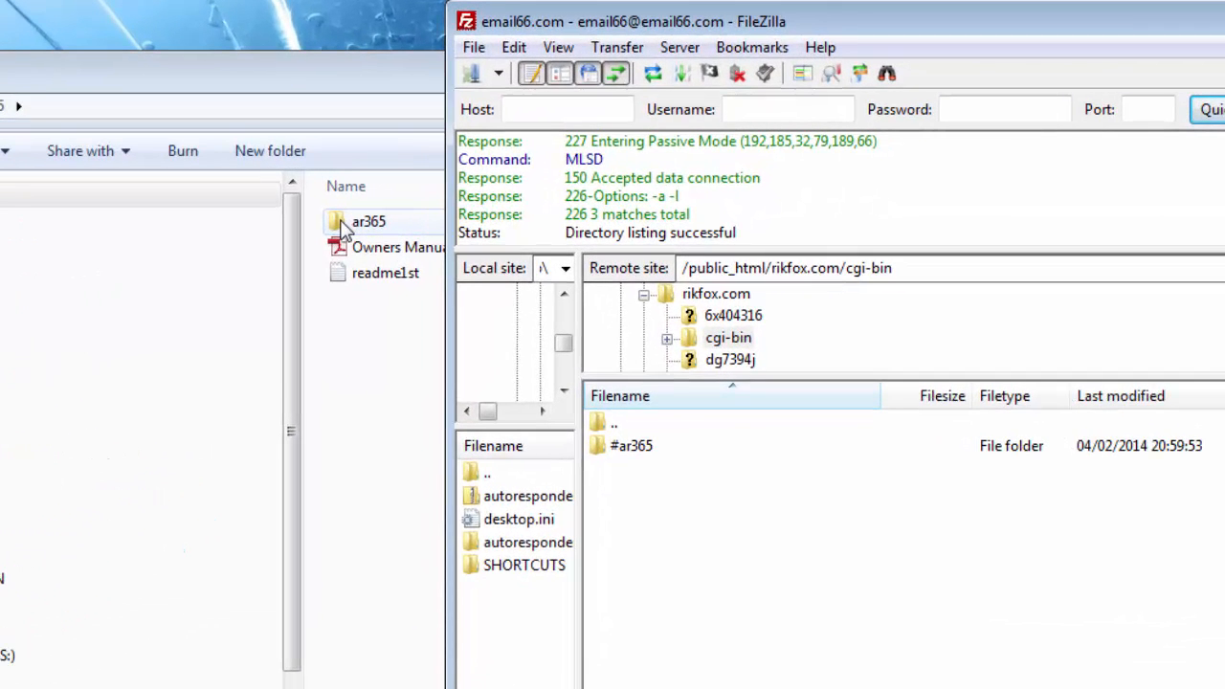
drag(341, 230, 839, 659)
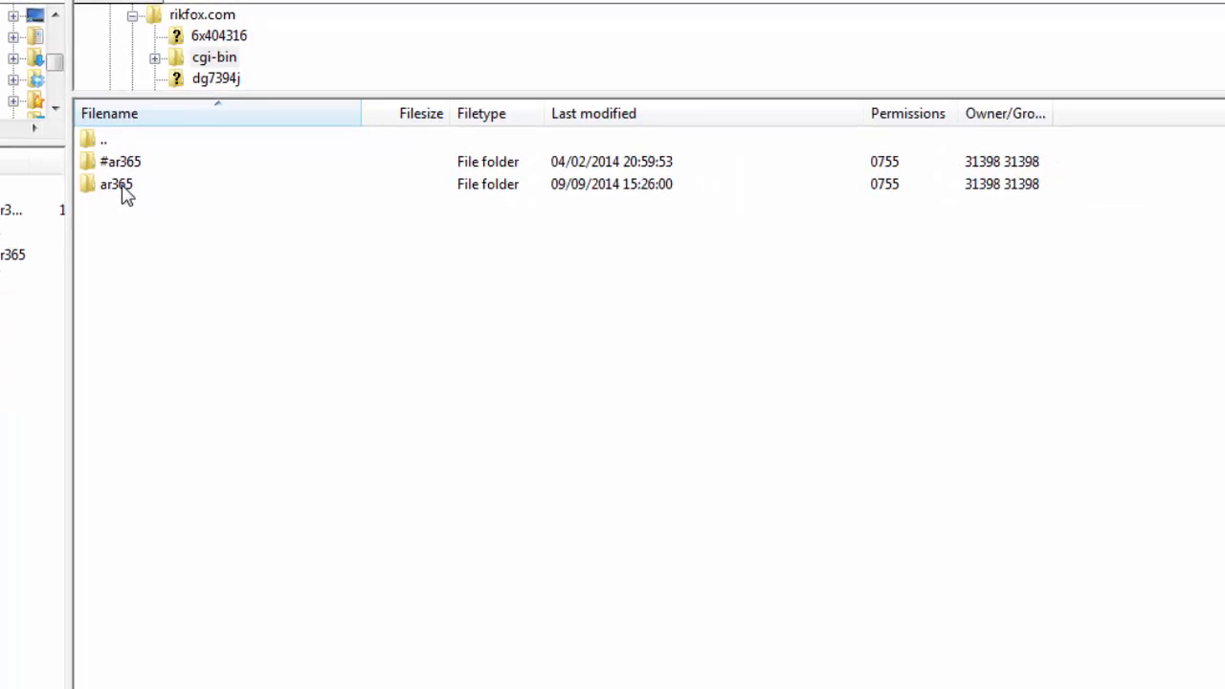
Change the permissions of bounce.cgi through xmltest.xml inside ar365 from 644 to 755.
click(158, 281)
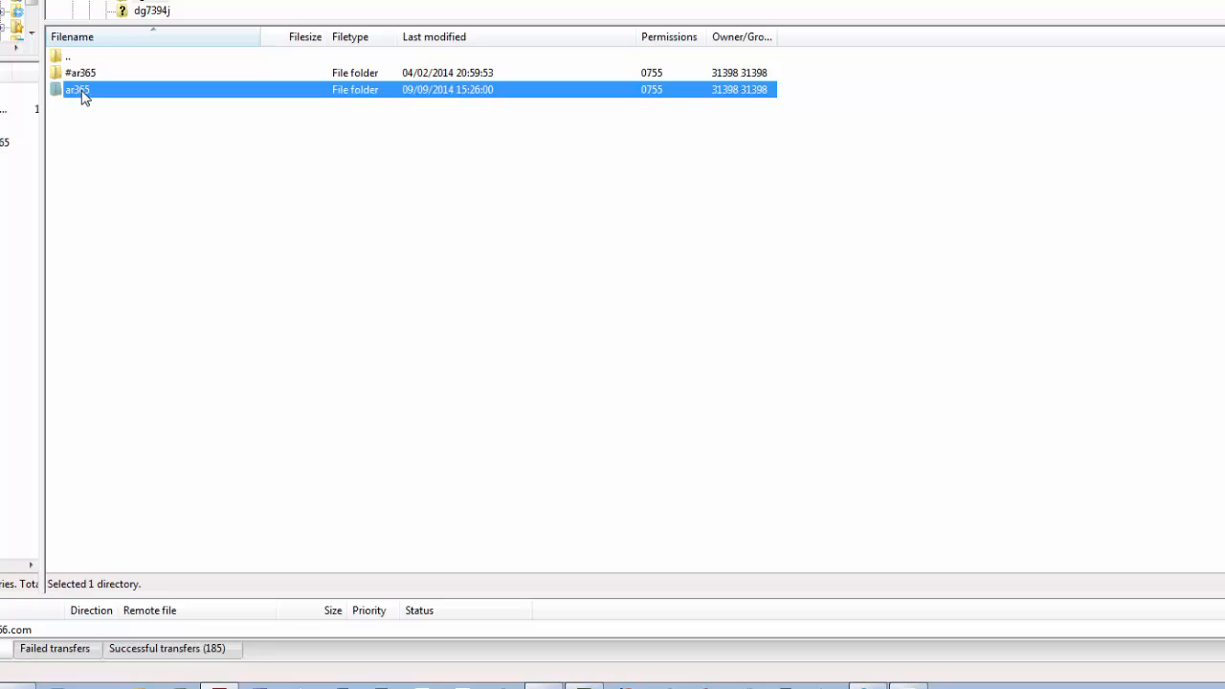
double_click(81, 92)
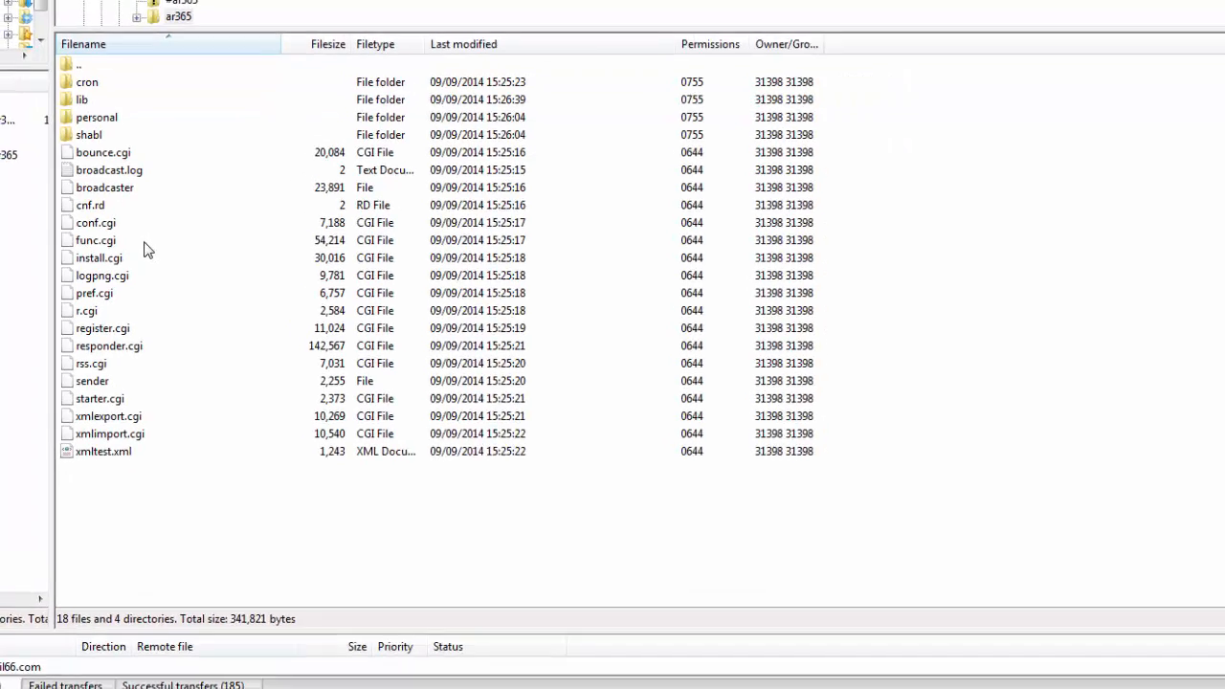
click(113, 153)
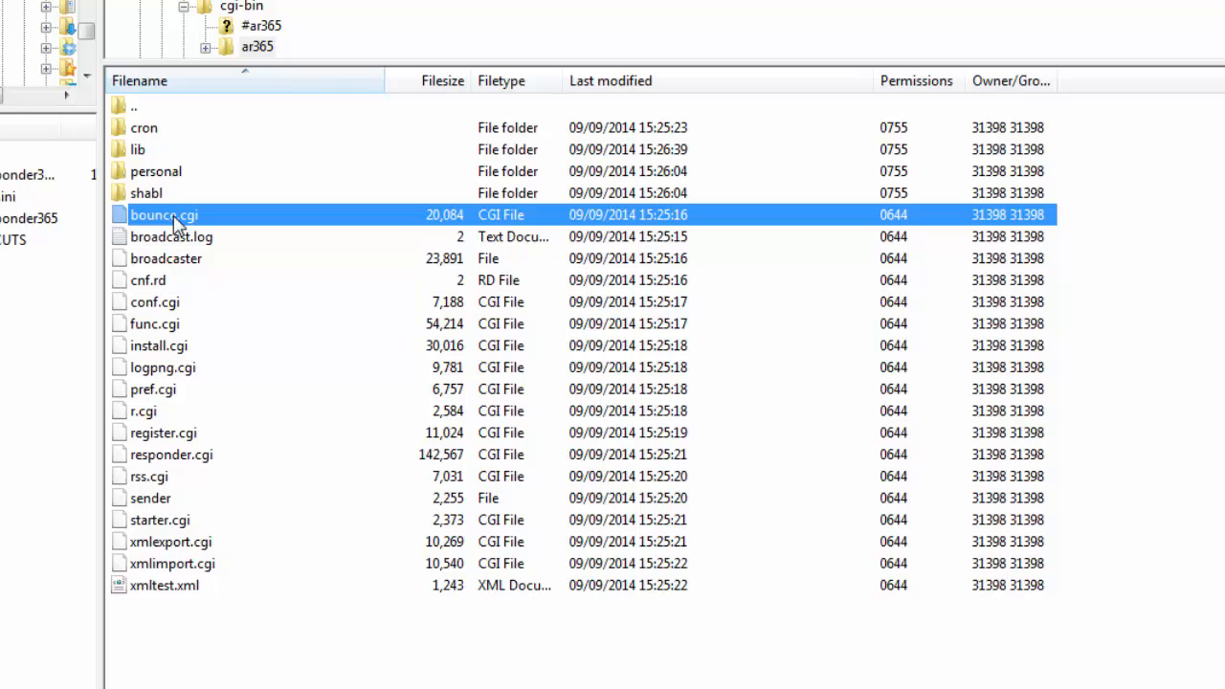
key(shift+Down)
key(shift+Down)
key(shift+Down)
key(shift+Down)
key(shift+Down)
key(shift+Down)
key(shift+Down)
key(shift+Down)
key(shift+Down)
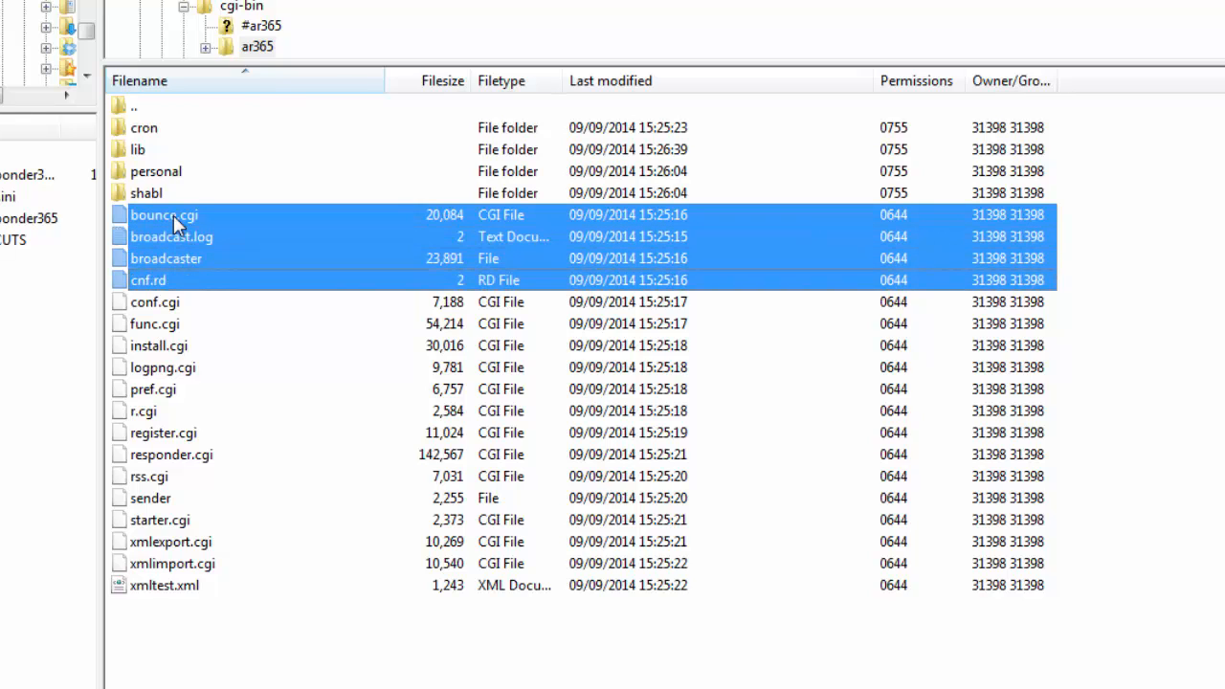
key(shift+Down)
key(shift+Down)
key(shift+Down)
key(shift+Down)
key(shift+Down)
key(shift+Down)
key(shift+Down)
key(shift+Down)
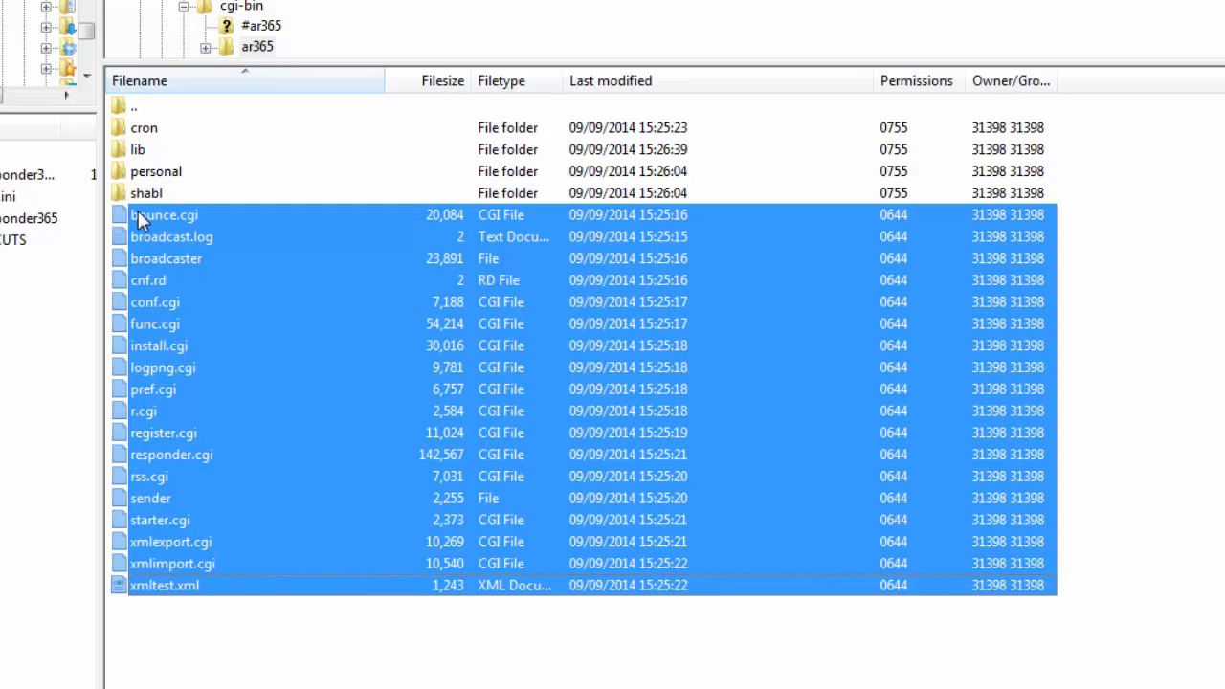
right_click(317, 358)
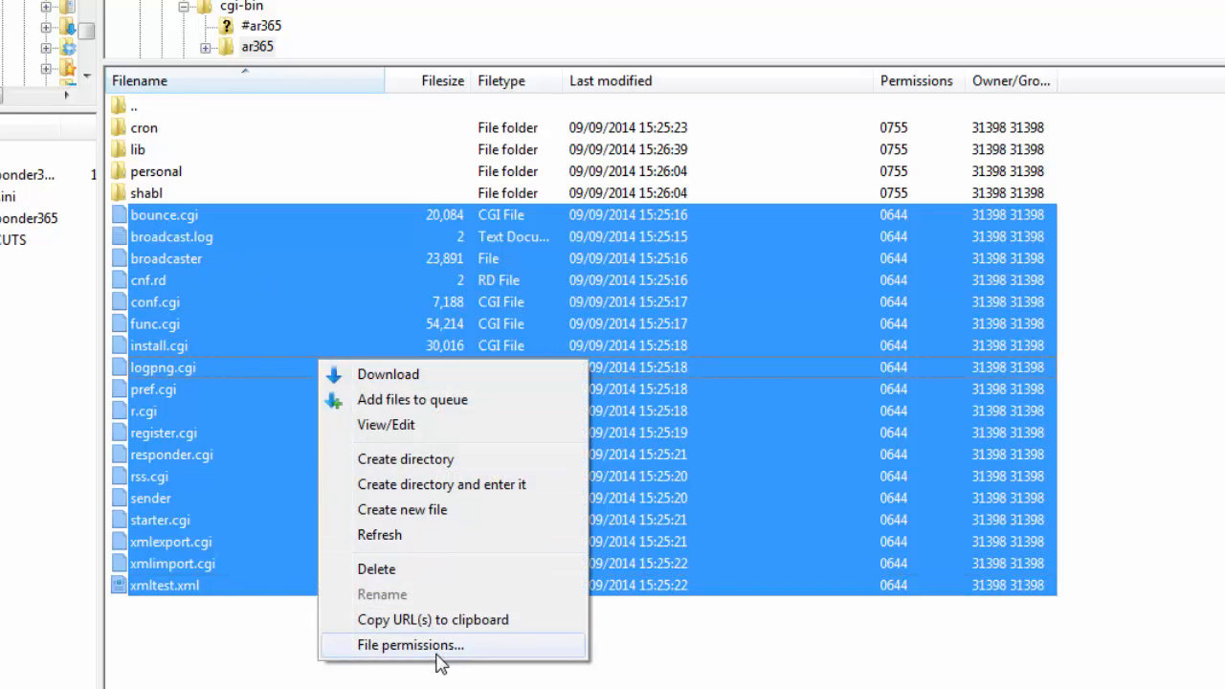
click(435, 651)
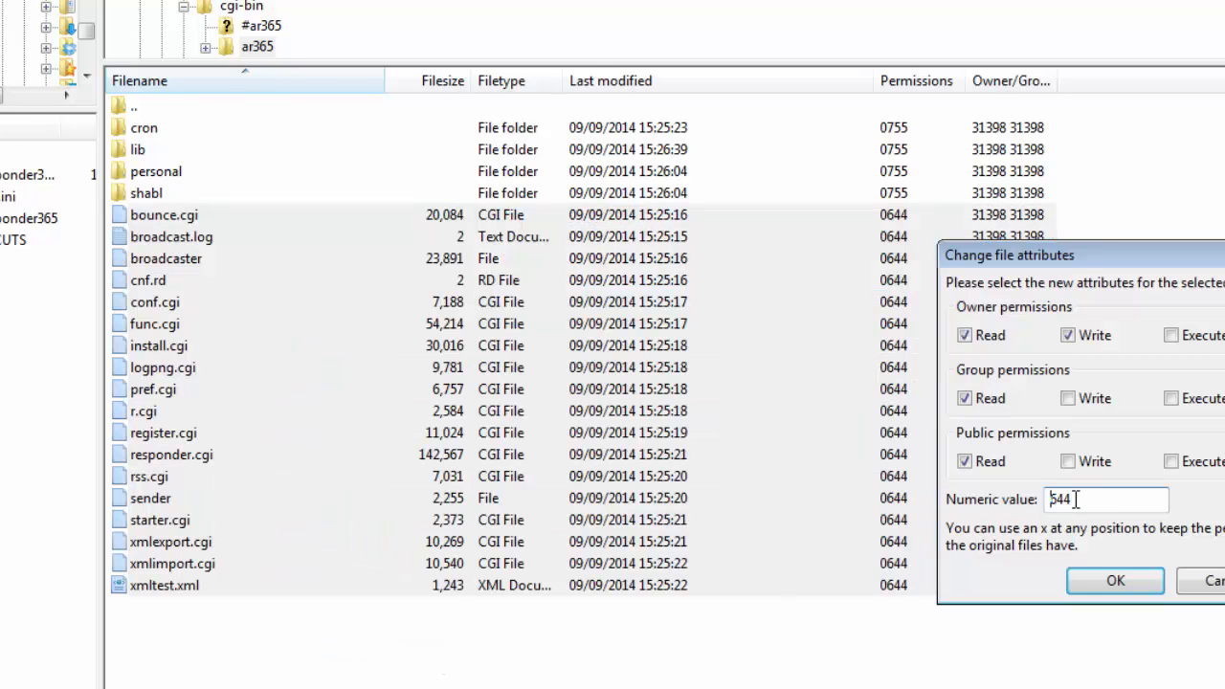
drag(1072, 498, 1015, 499)
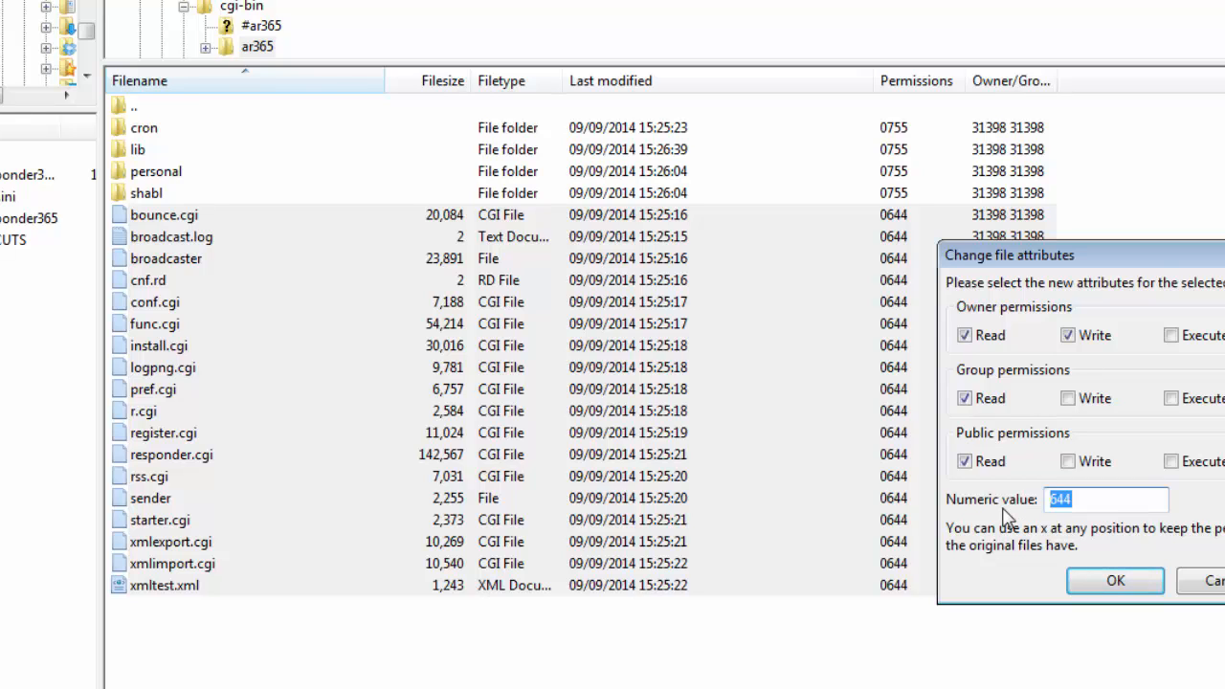
text(755)
click(1150, 580)
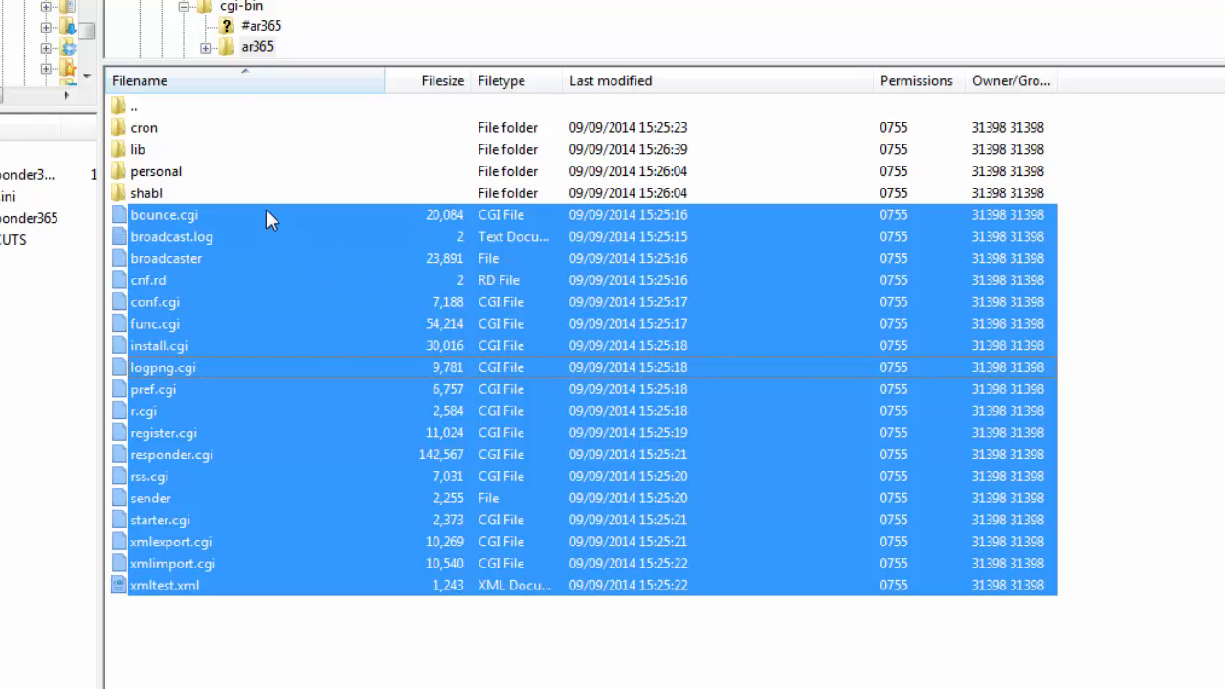
Set startercron in ar365/cron to 755 permissions, then return to the ar365 folder.
click(153, 129)
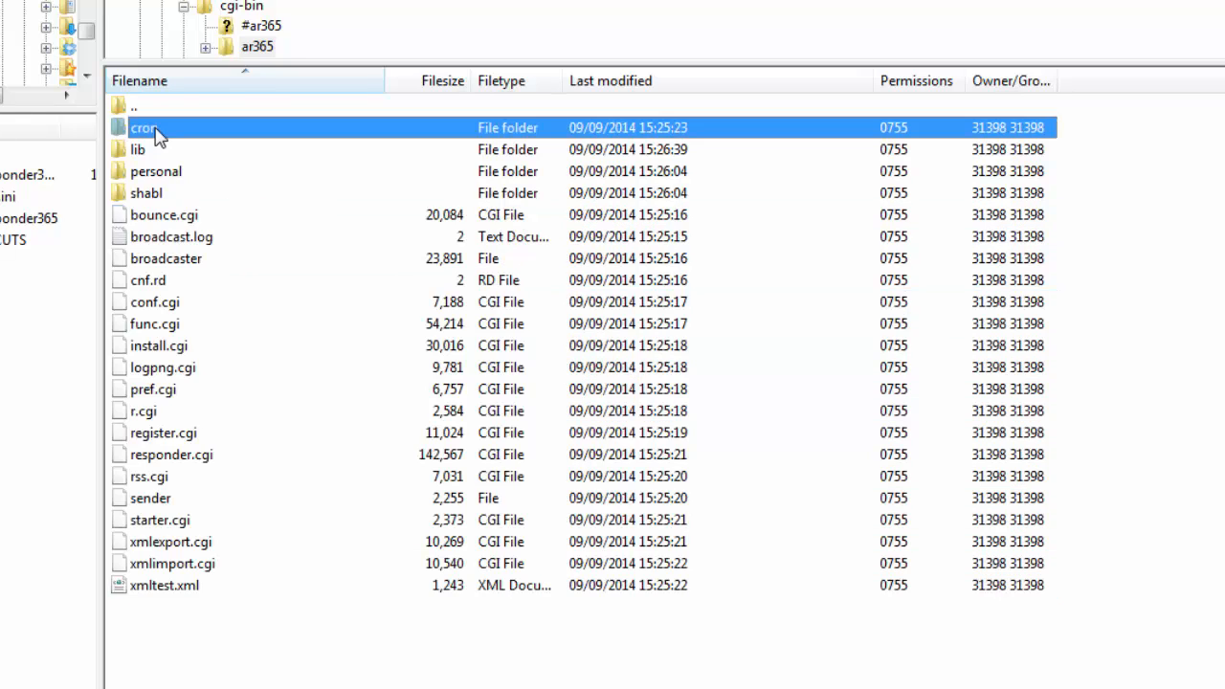
double_click(156, 129)
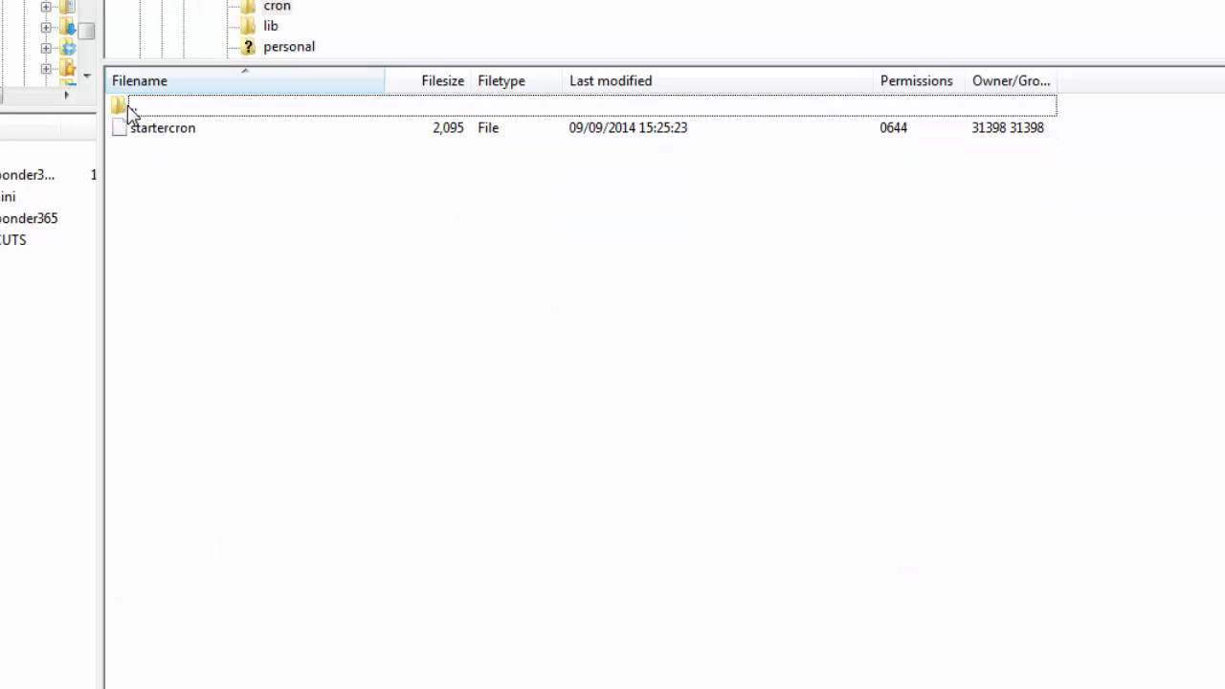
click(128, 108)
double_click(127, 107)
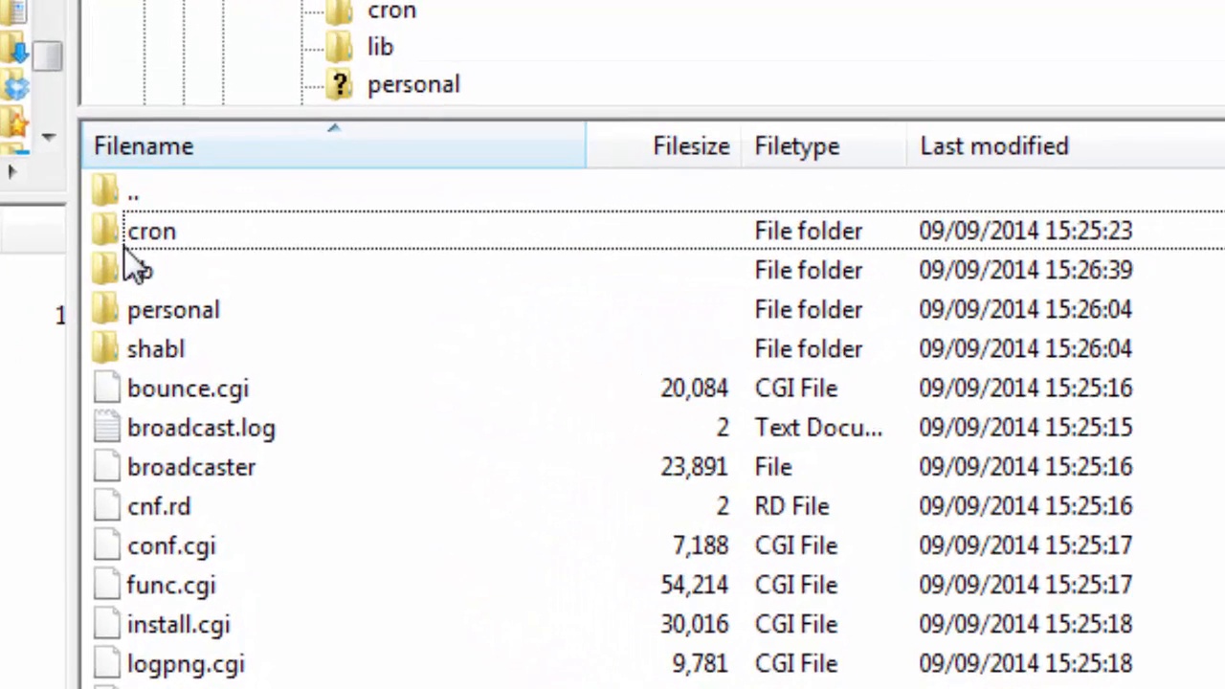
double_click(168, 237)
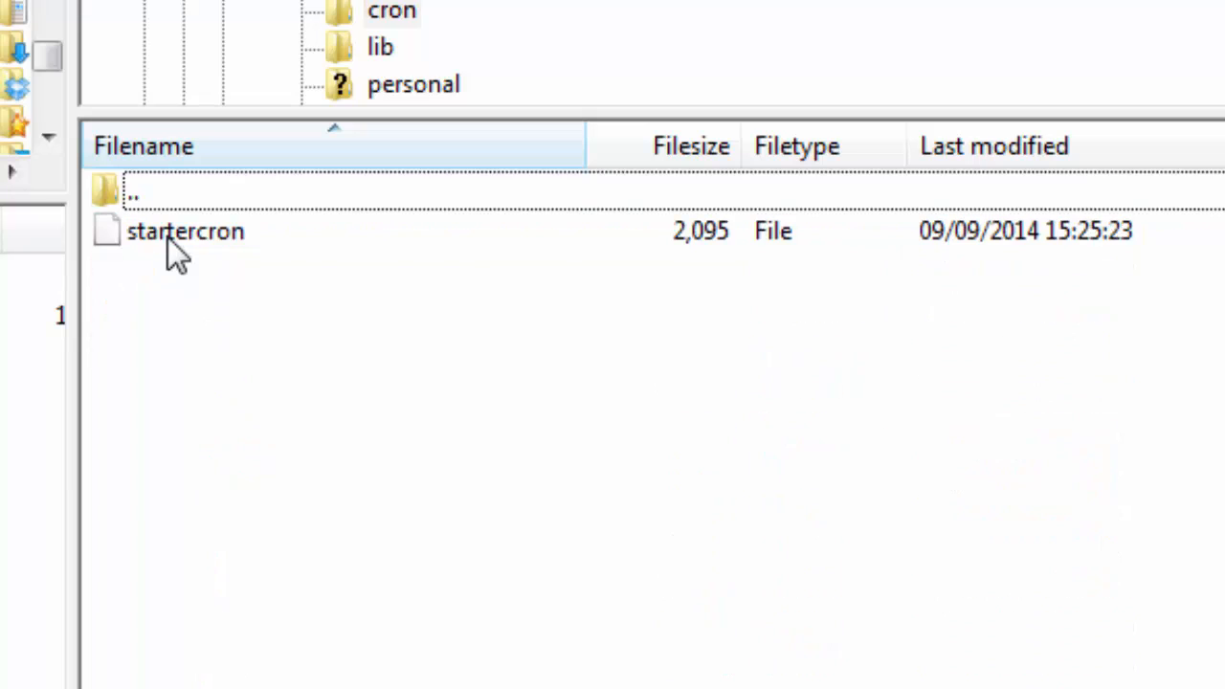
right_click(255, 242)
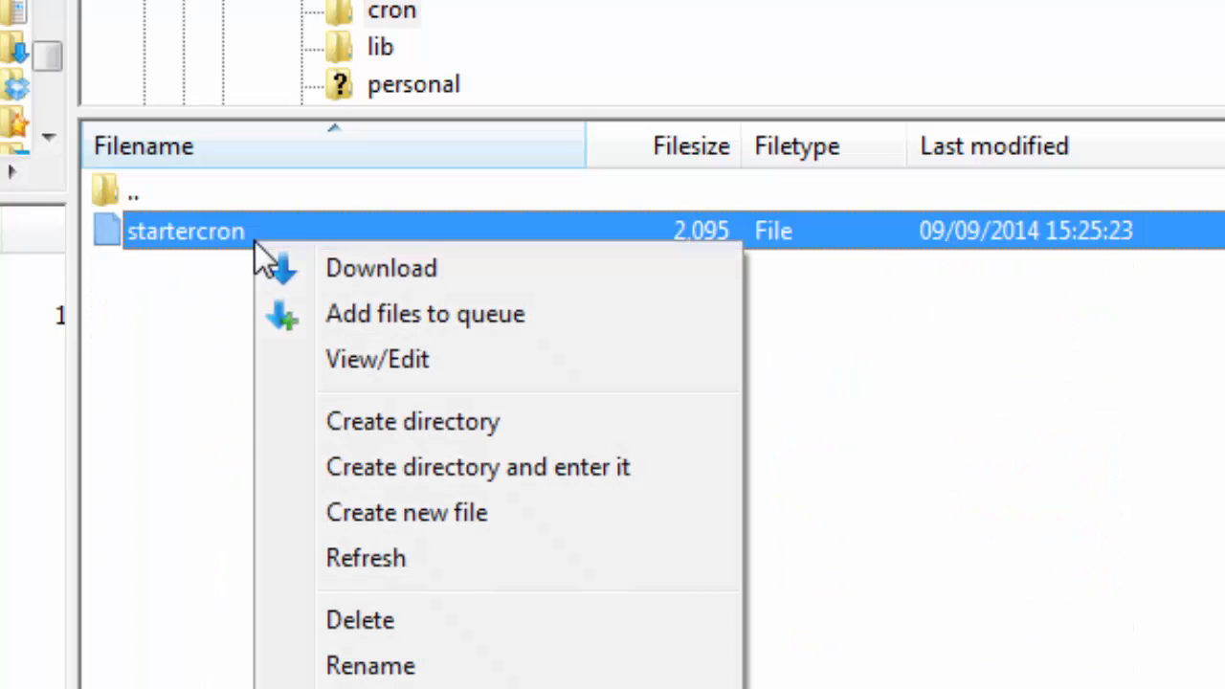
click(383, 687)
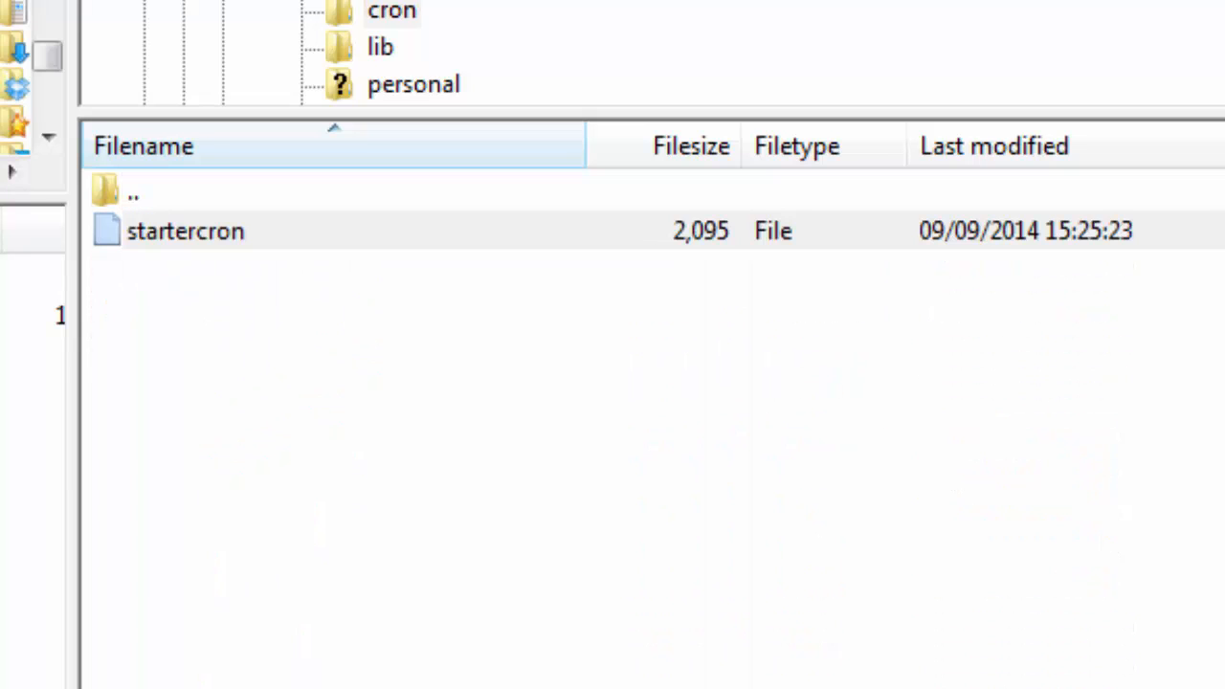
text(755)
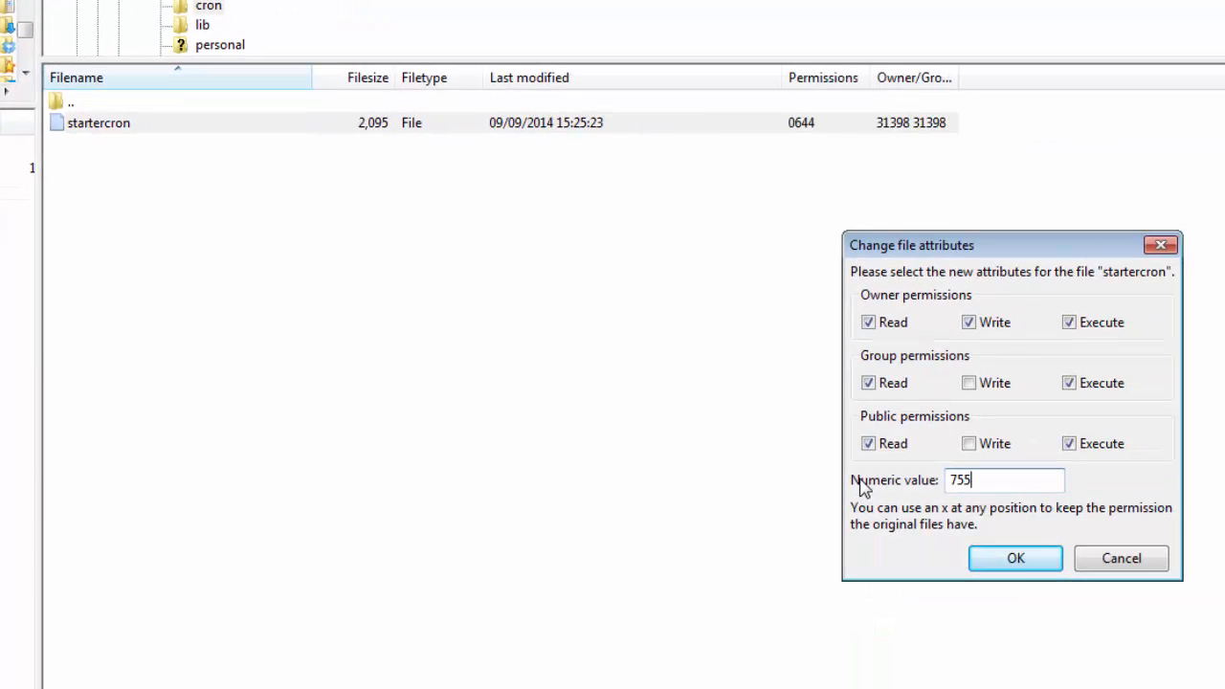
click(1033, 566)
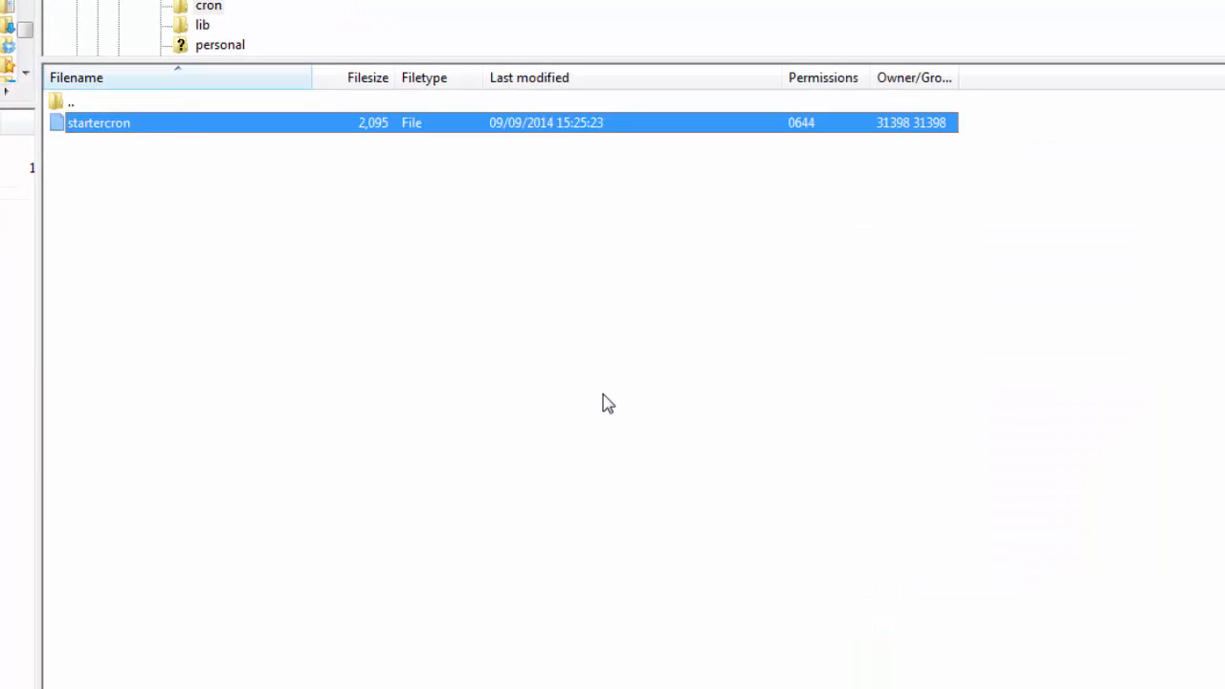
double_click(57, 103)
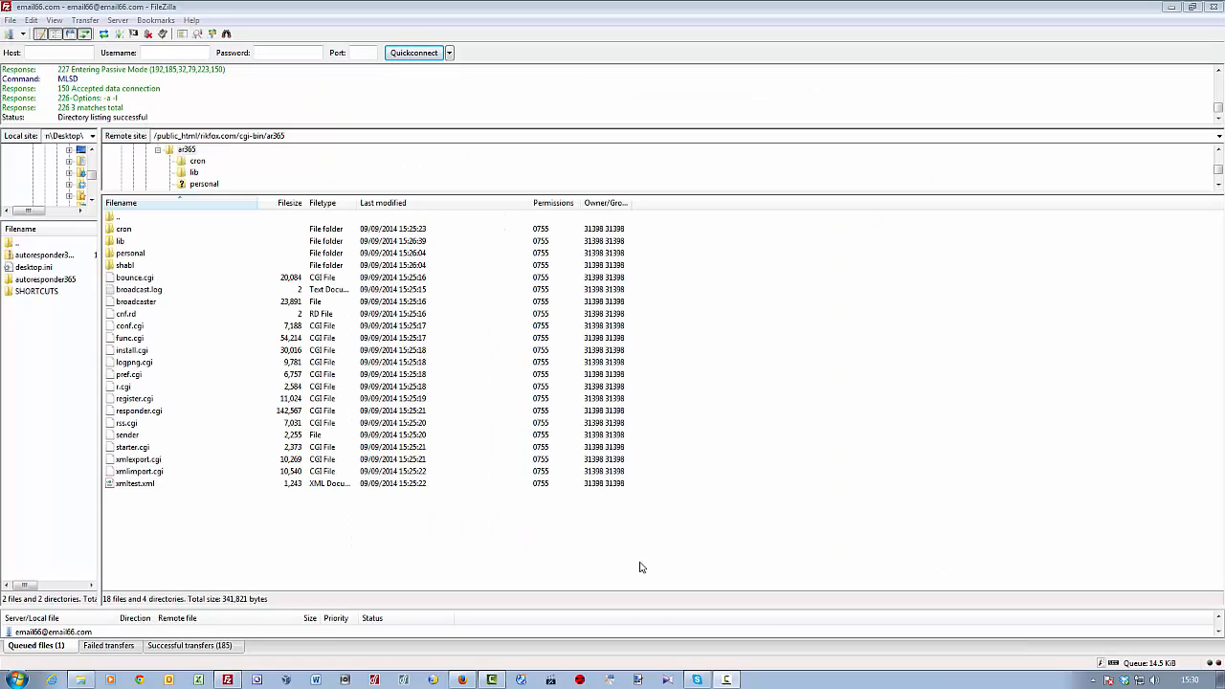
mouse_move(488, 679)
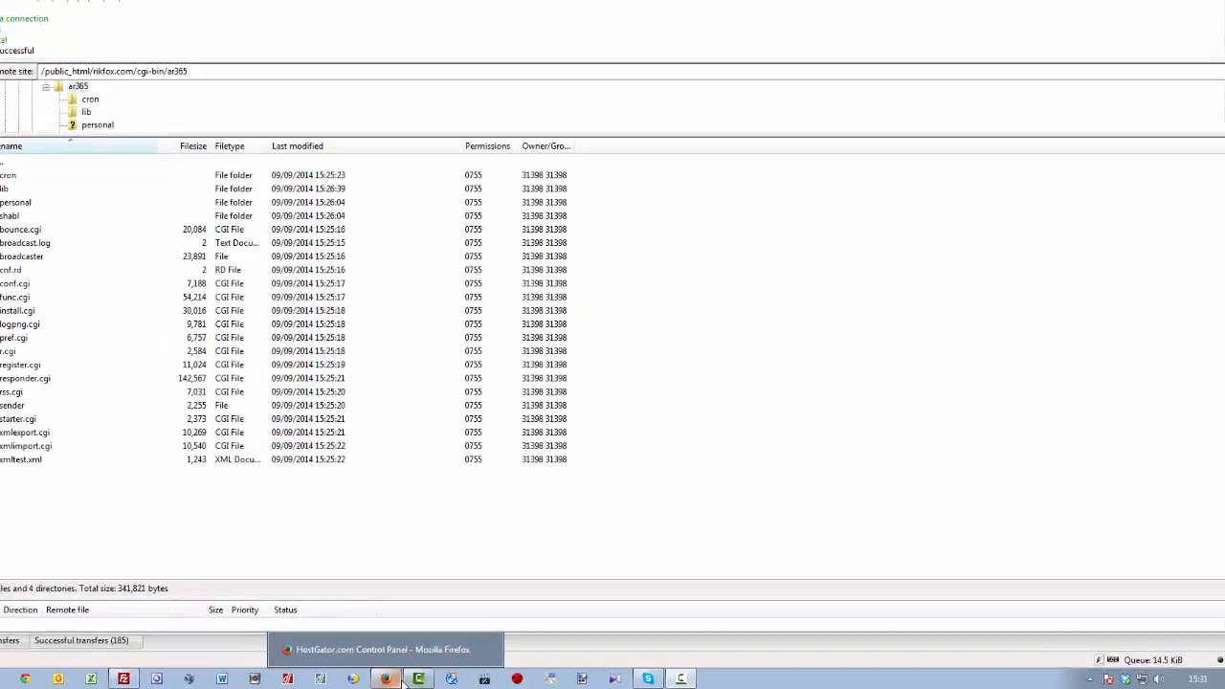
Switch to the HostGator cPanel tab and scroll to the Databases section's MySQL Database Wizard.
click(462, 679)
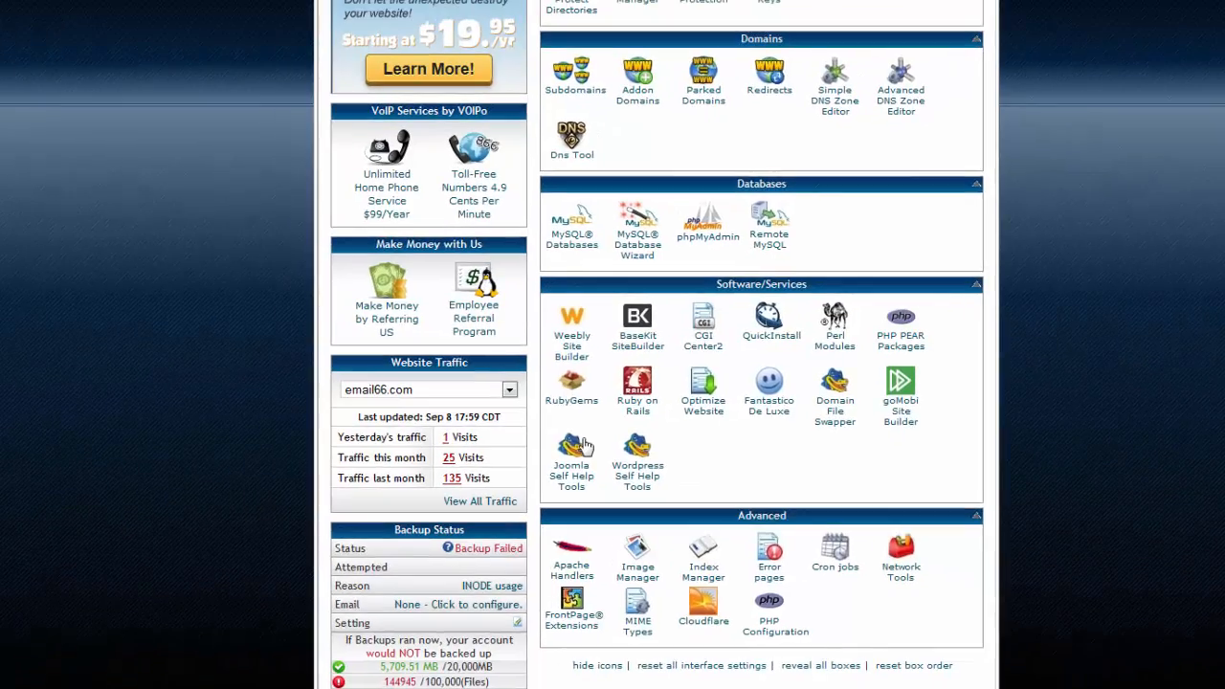
scroll(585, 446, up, 5)
scroll(585, 446, up, 8)
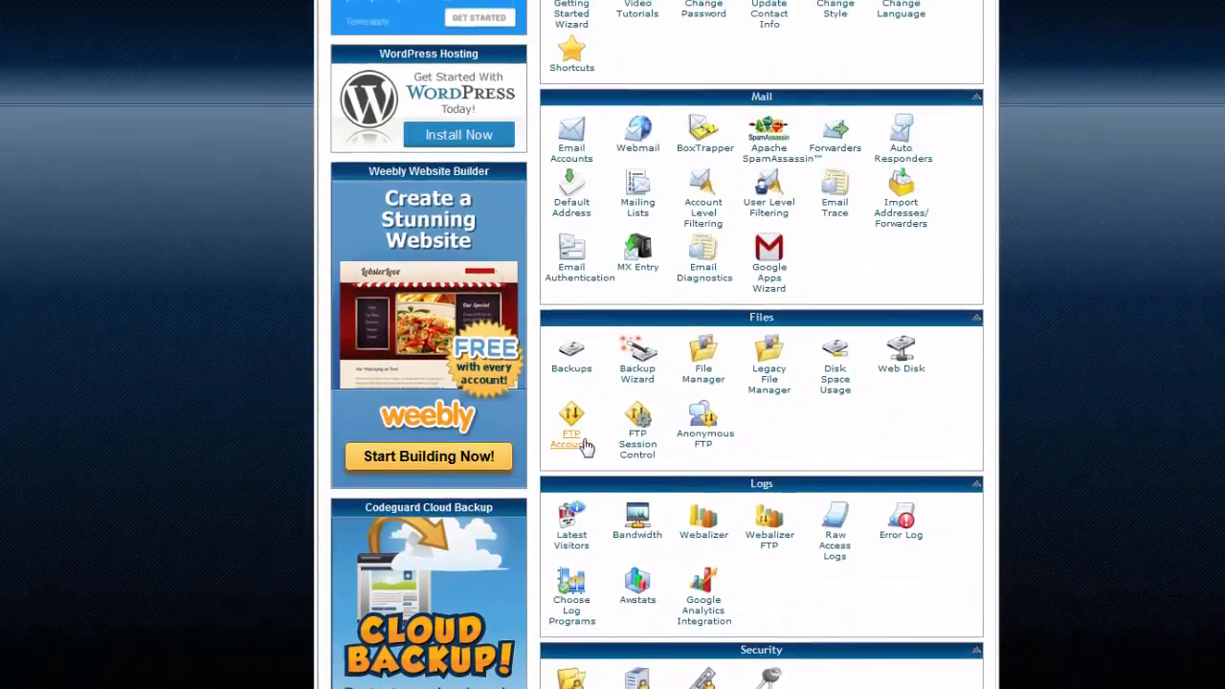
scroll(587, 446, down, 10)
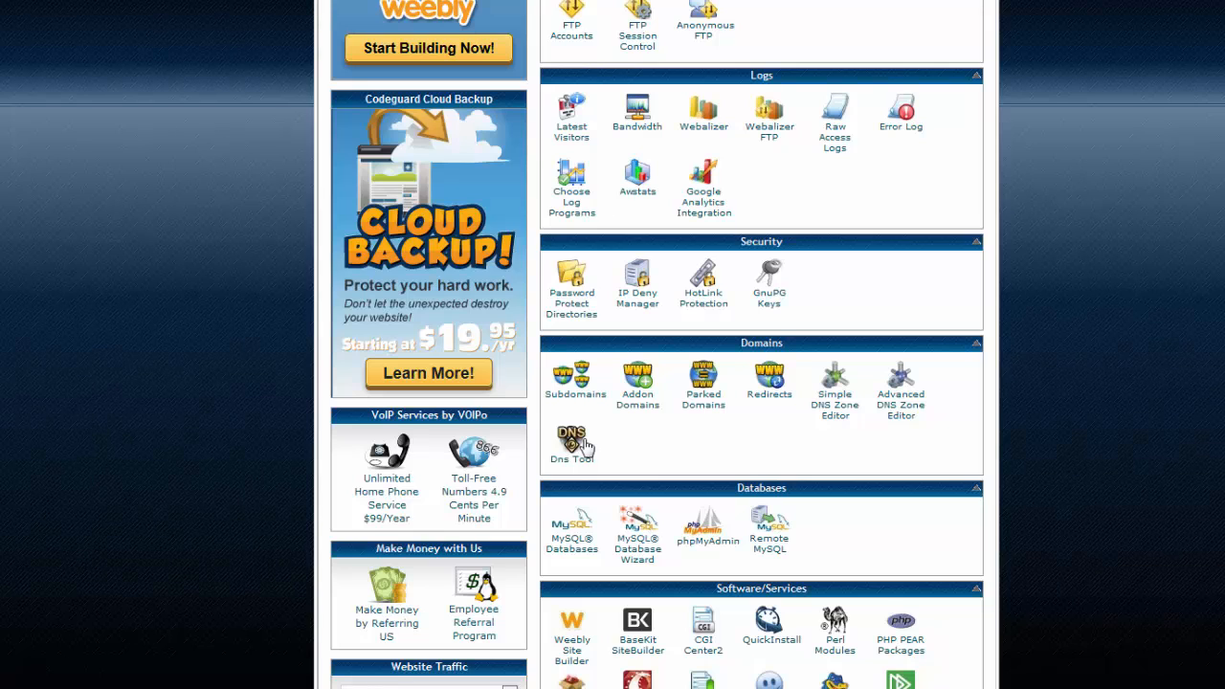
scroll(586, 445, down, 4)
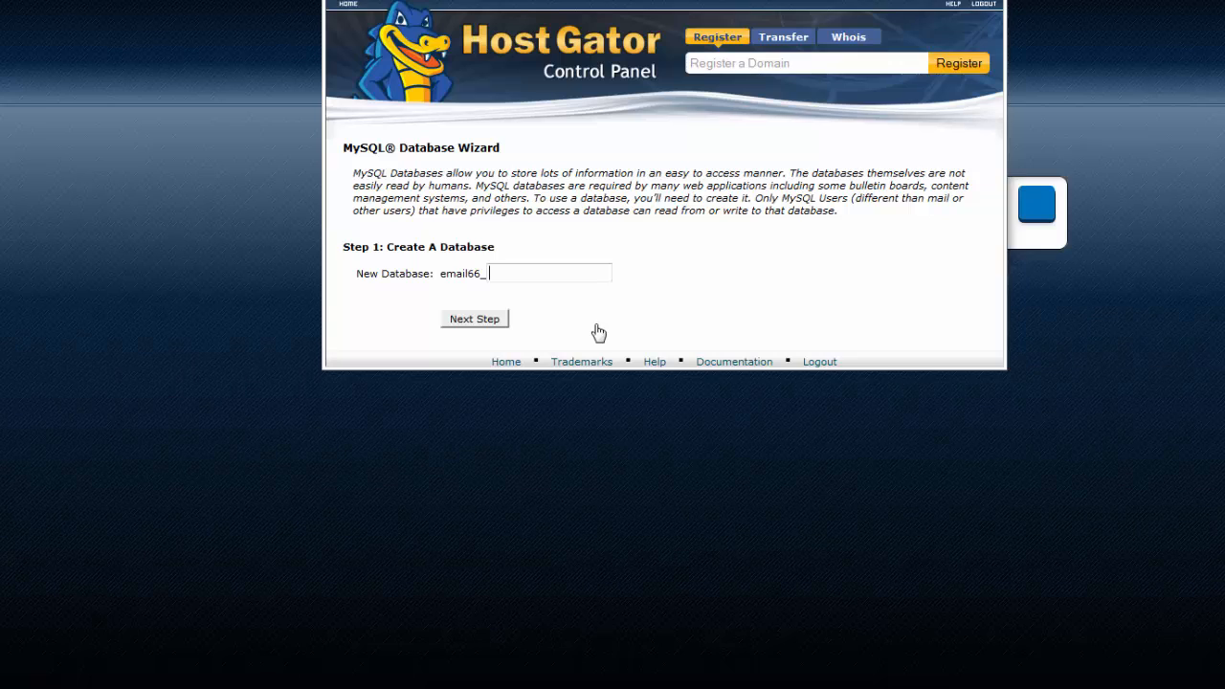
Create the database named ar365x (email66_ar365x) in the wizard.
click(527, 273)
text(a)
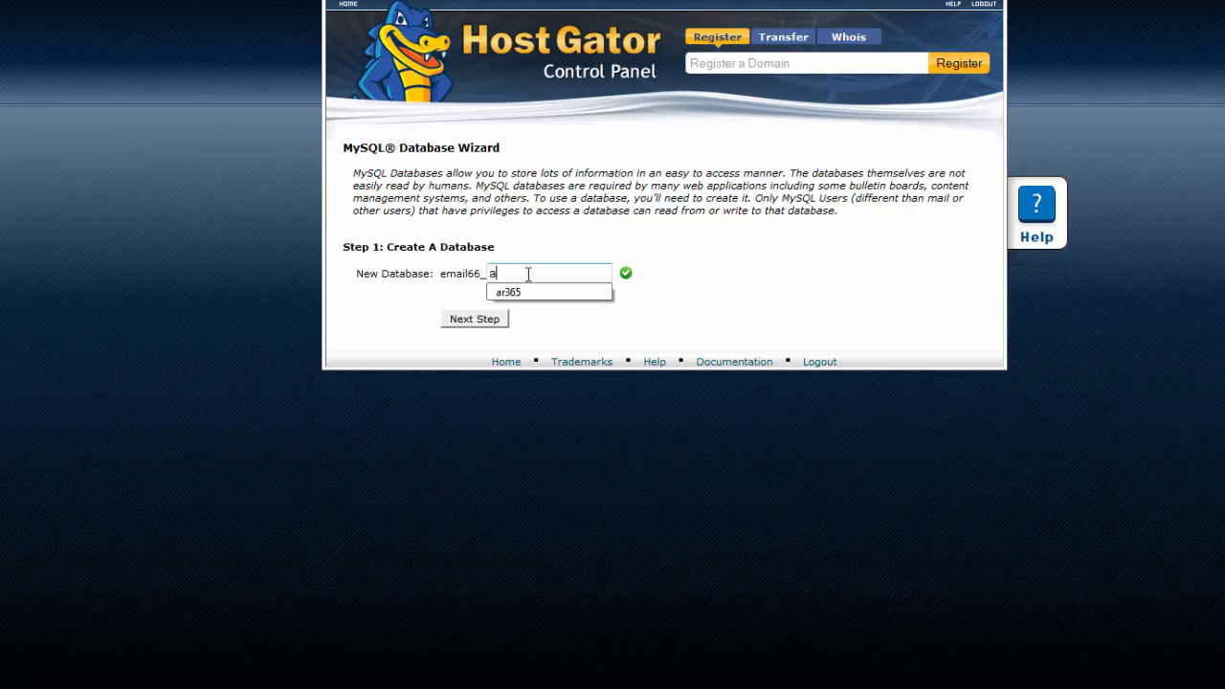
text(r365)
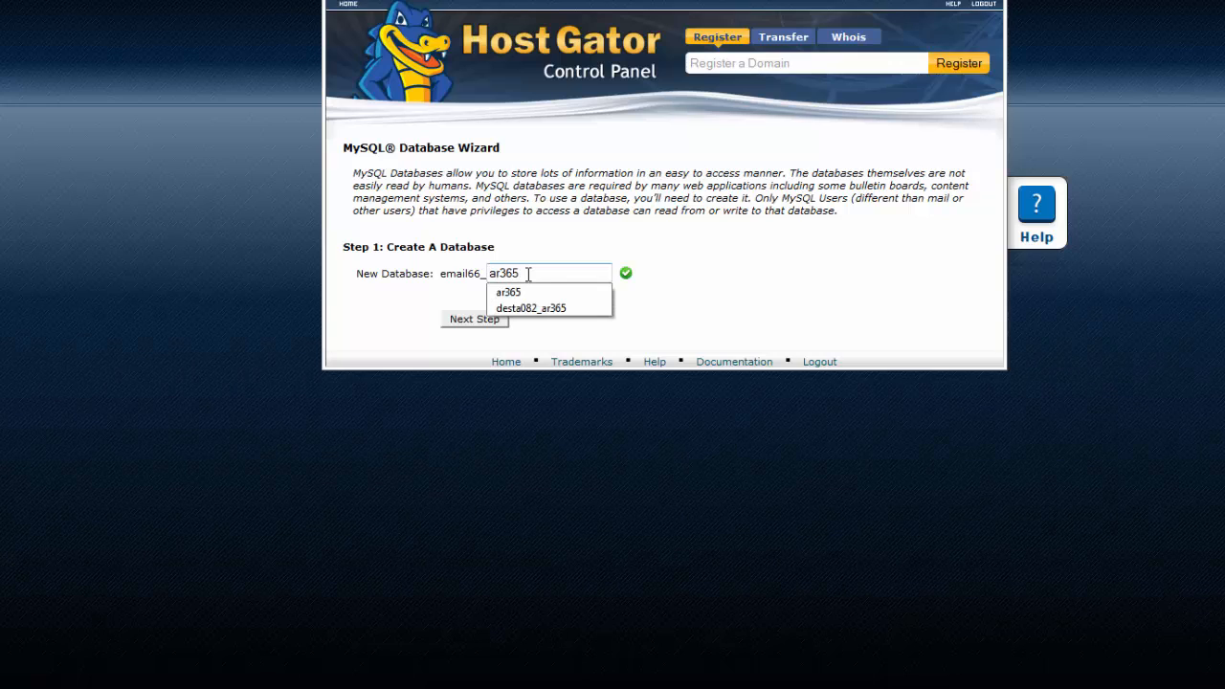
text(x)
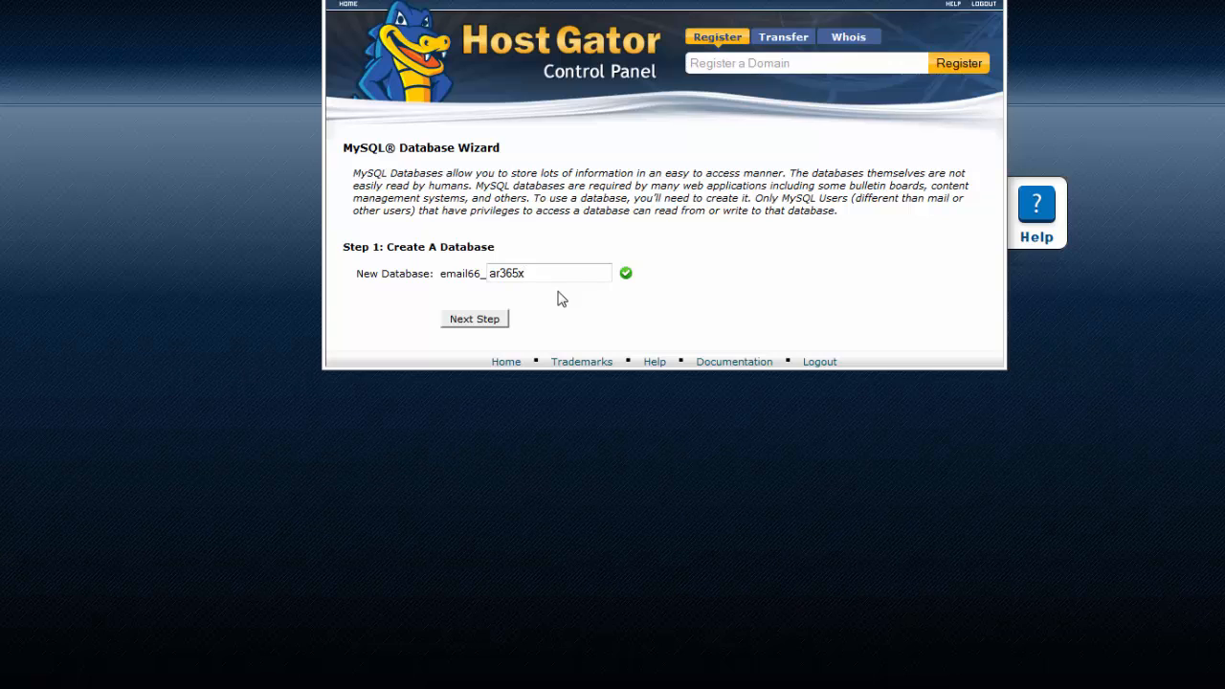
click(488, 320)
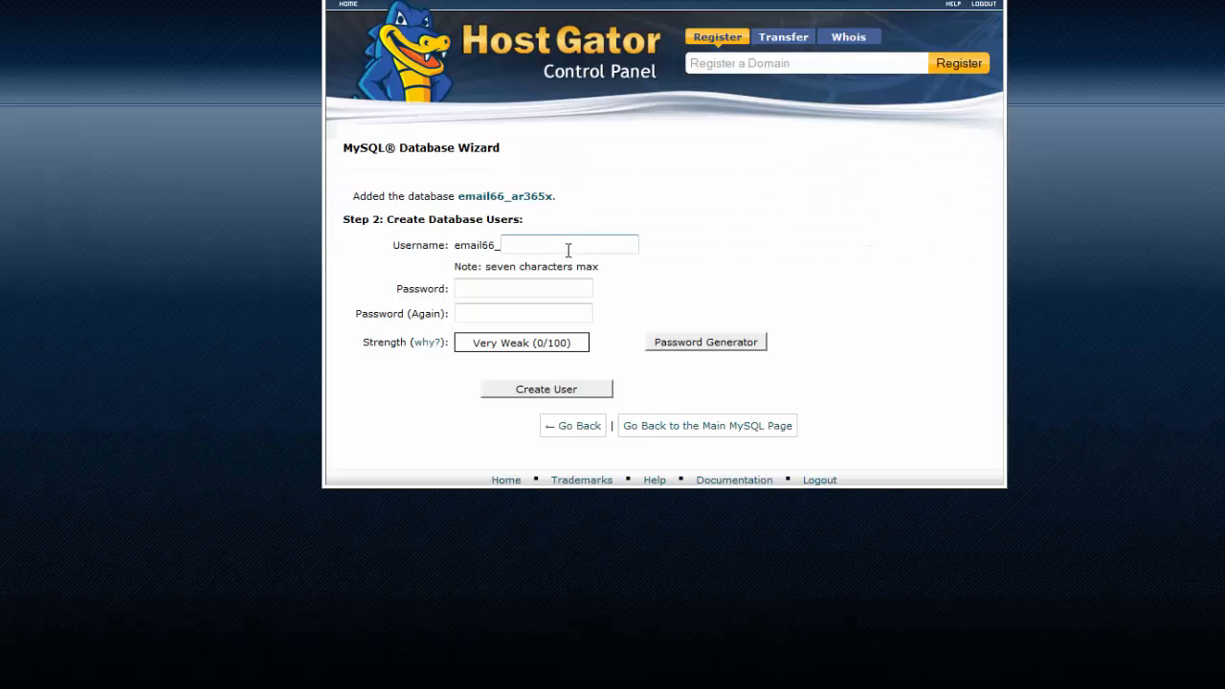
Create database user ar365x with its password entered and confirmed.
text(ar365x)
click(523, 287)
text(••••••)
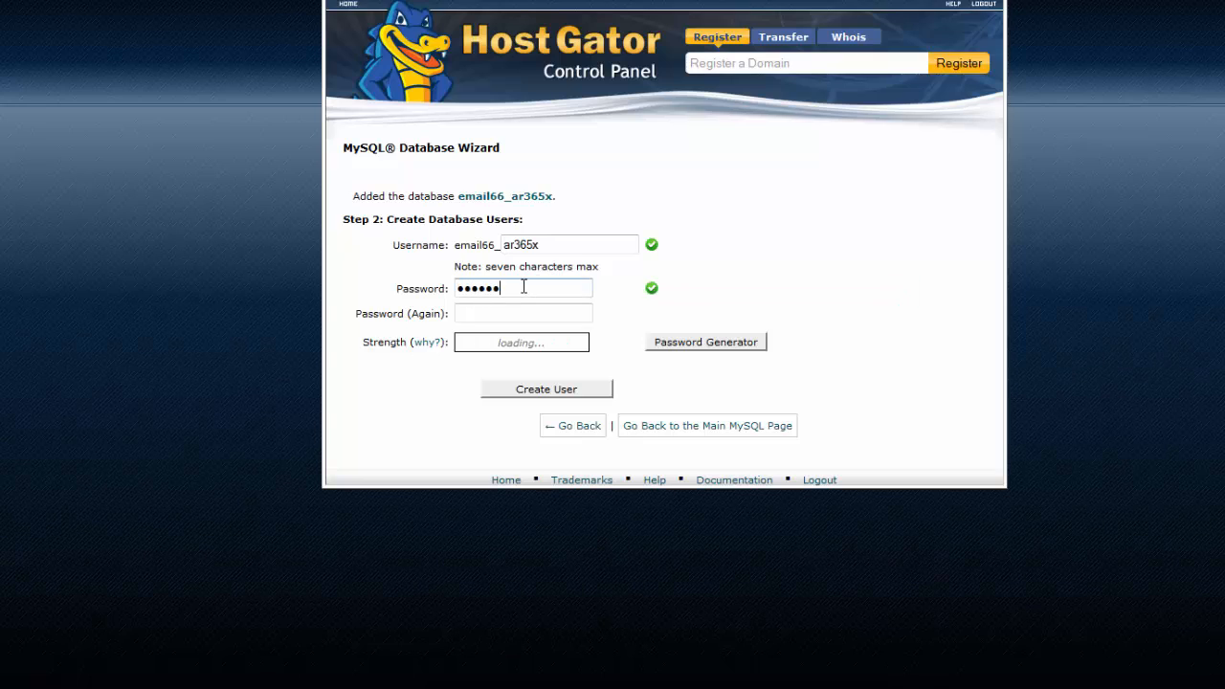
key(Tab)
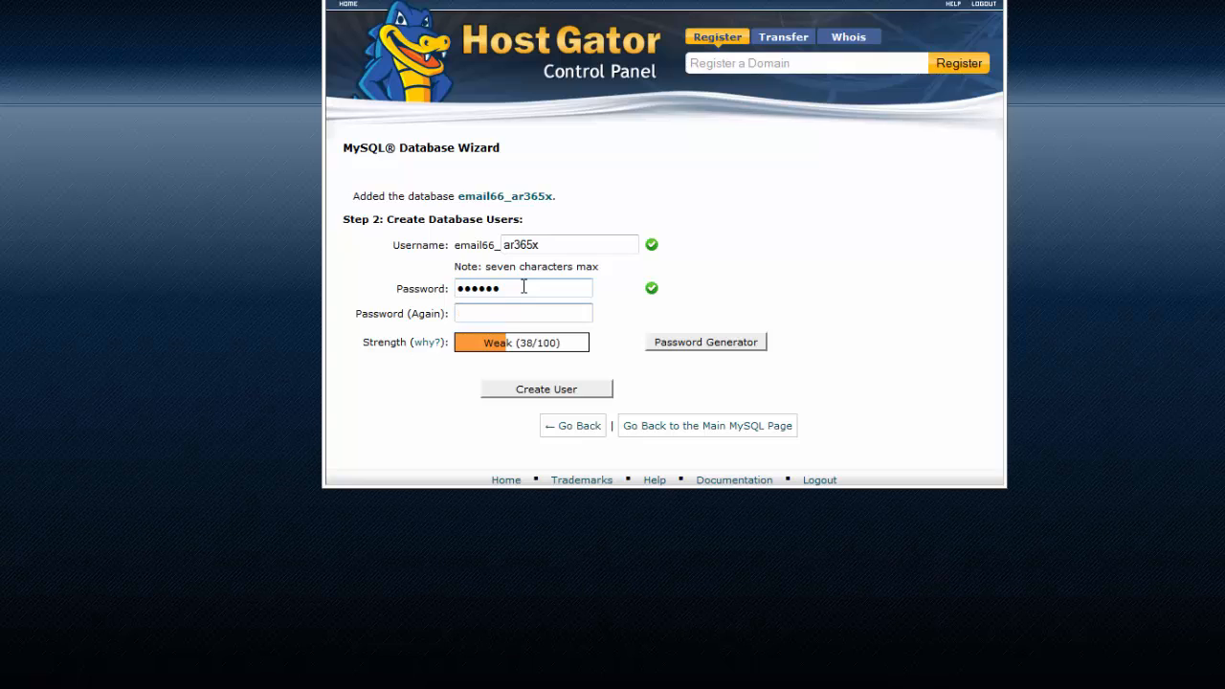
text(••••••)
click(555, 387)
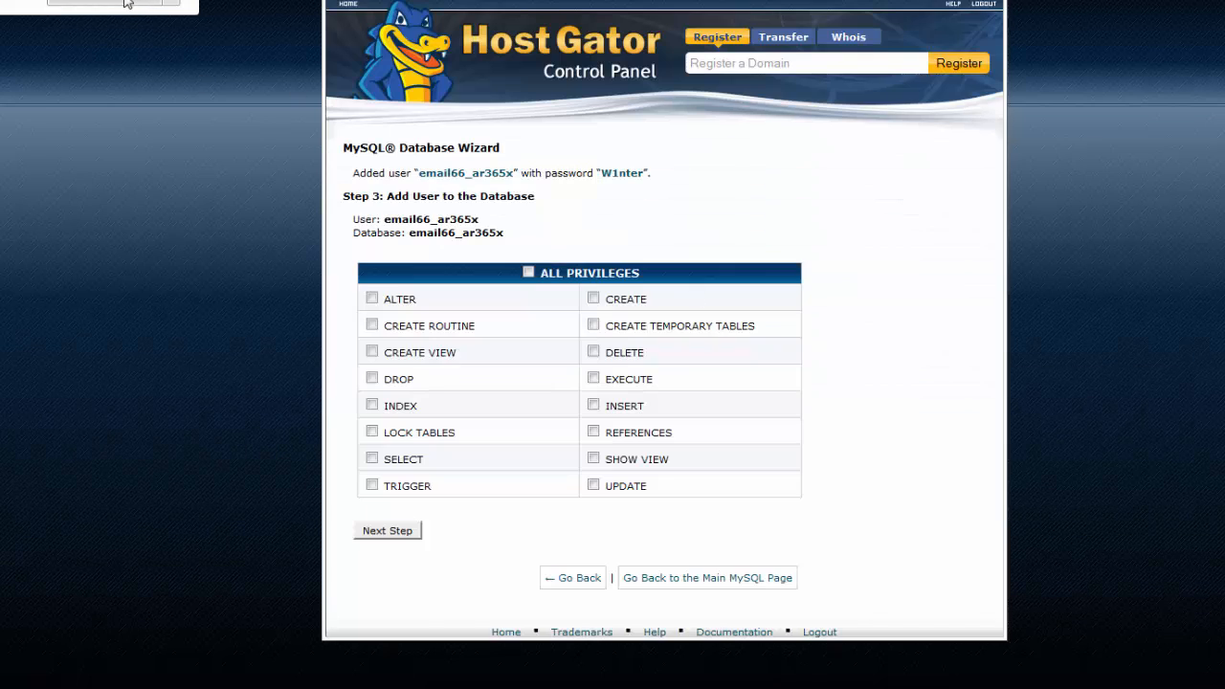
Grant user email66_ar365x ALL PRIVILEGES on the email66_ar365x database.
click(529, 272)
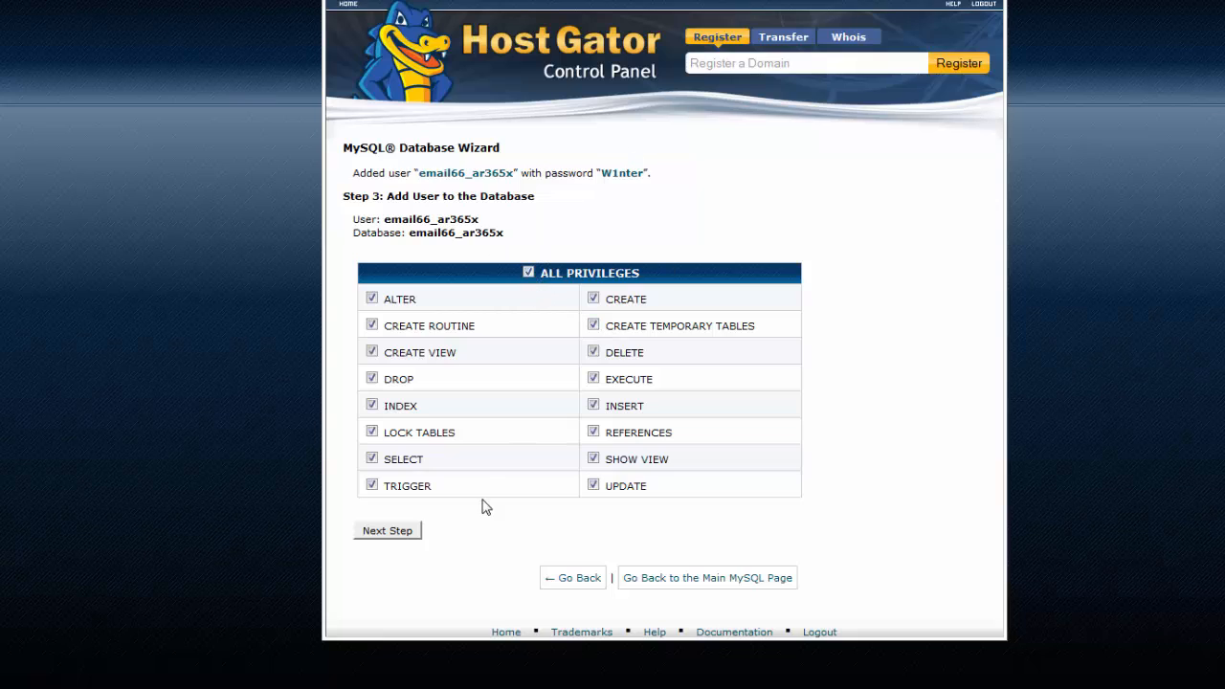
click(404, 537)
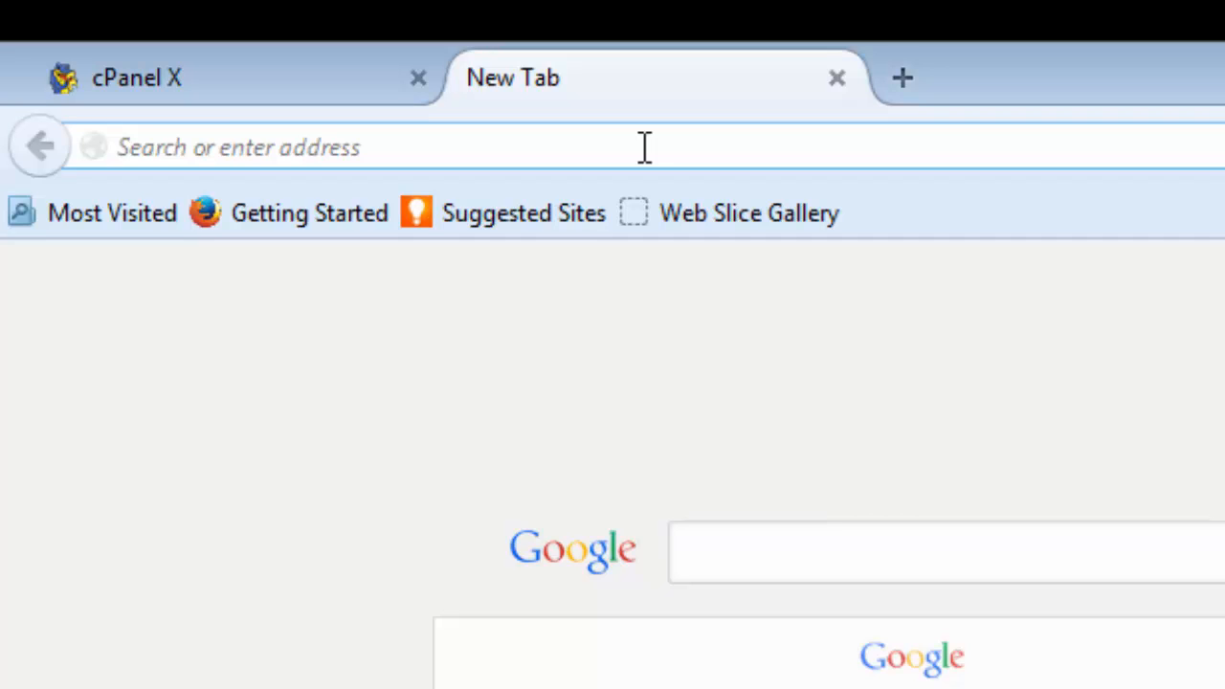
Load rikfox.com/cgi-bin/ar365/install.cgi in Firefox.
text(rikfox.com/)
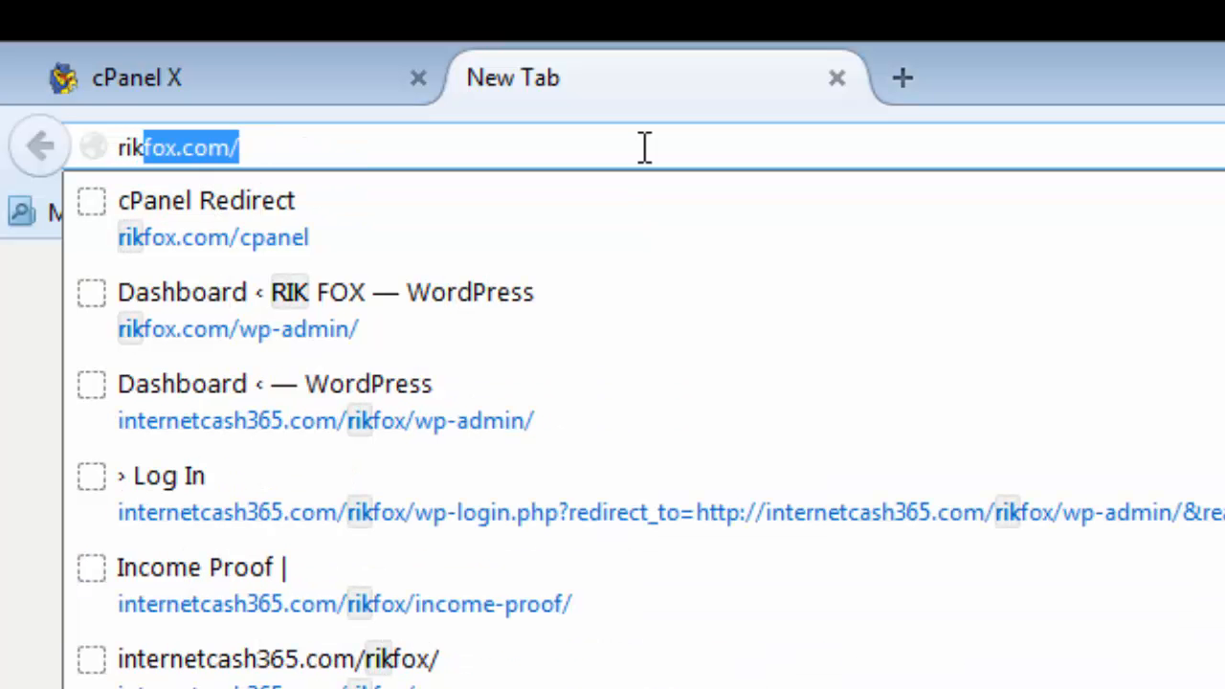
key(Right)
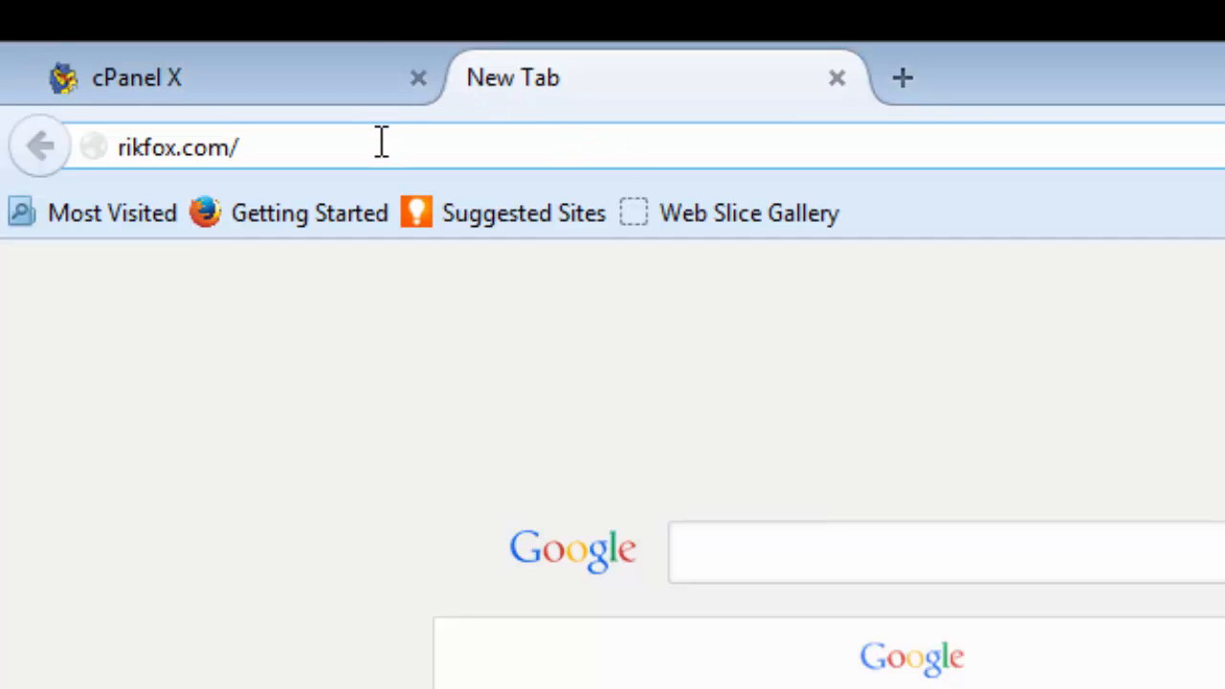
text(c)
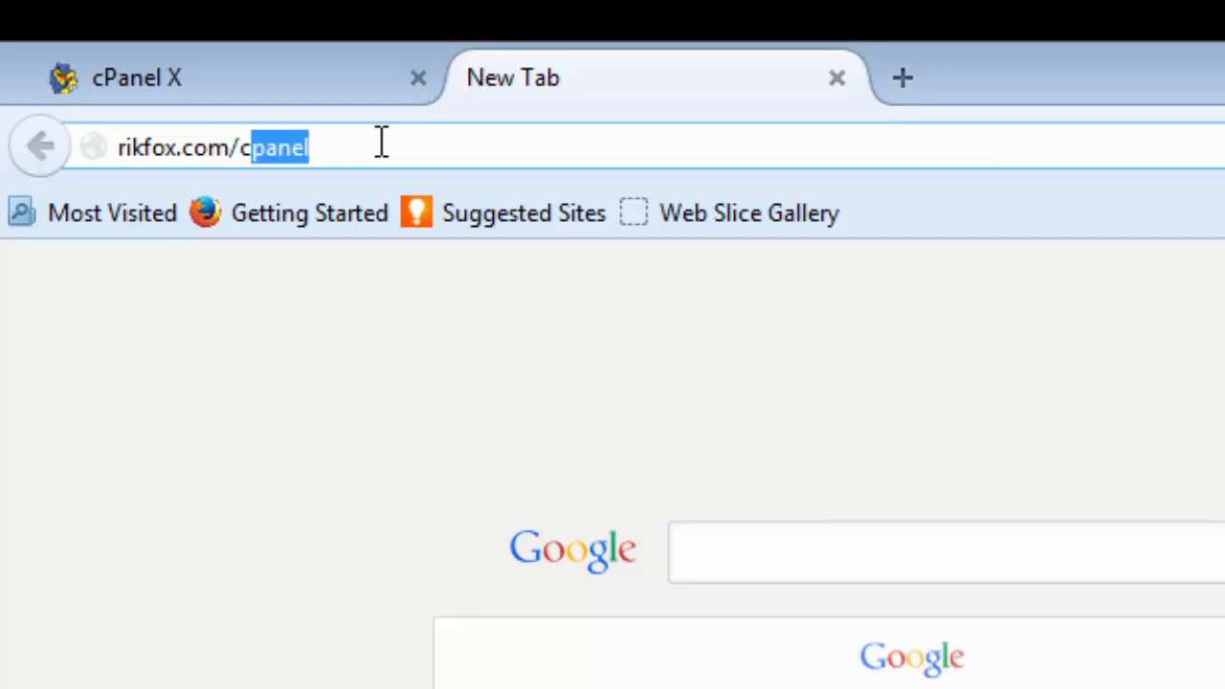
text(gi-)
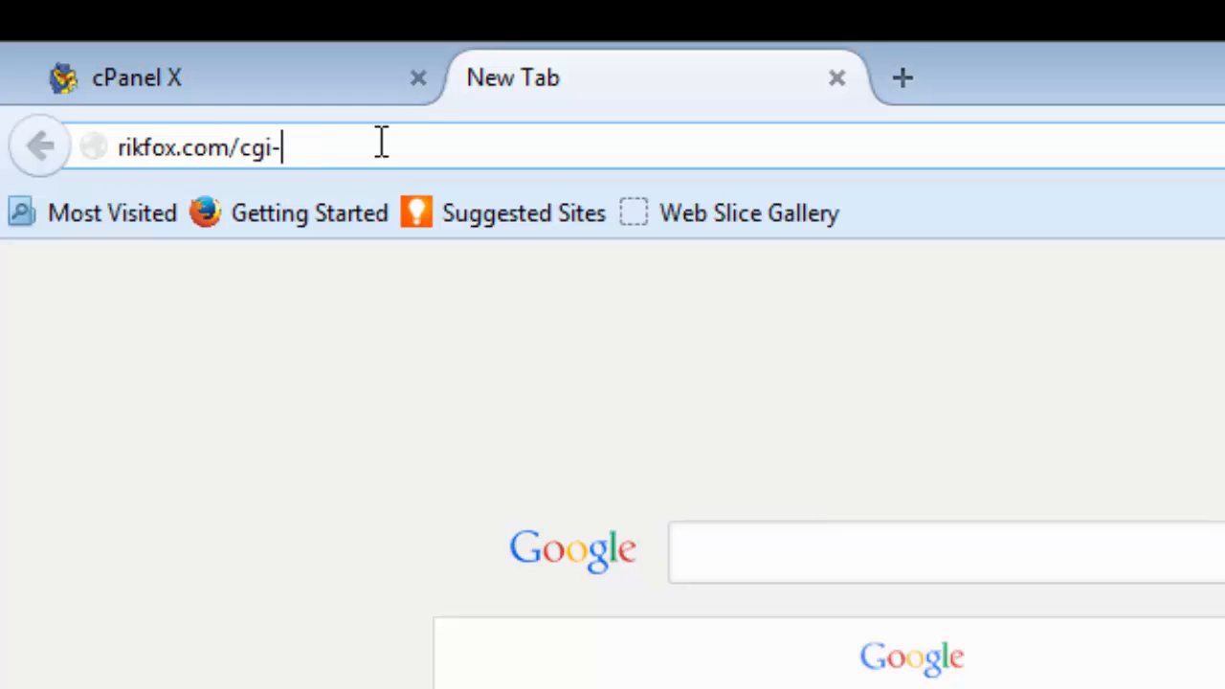
text(bin/ar)
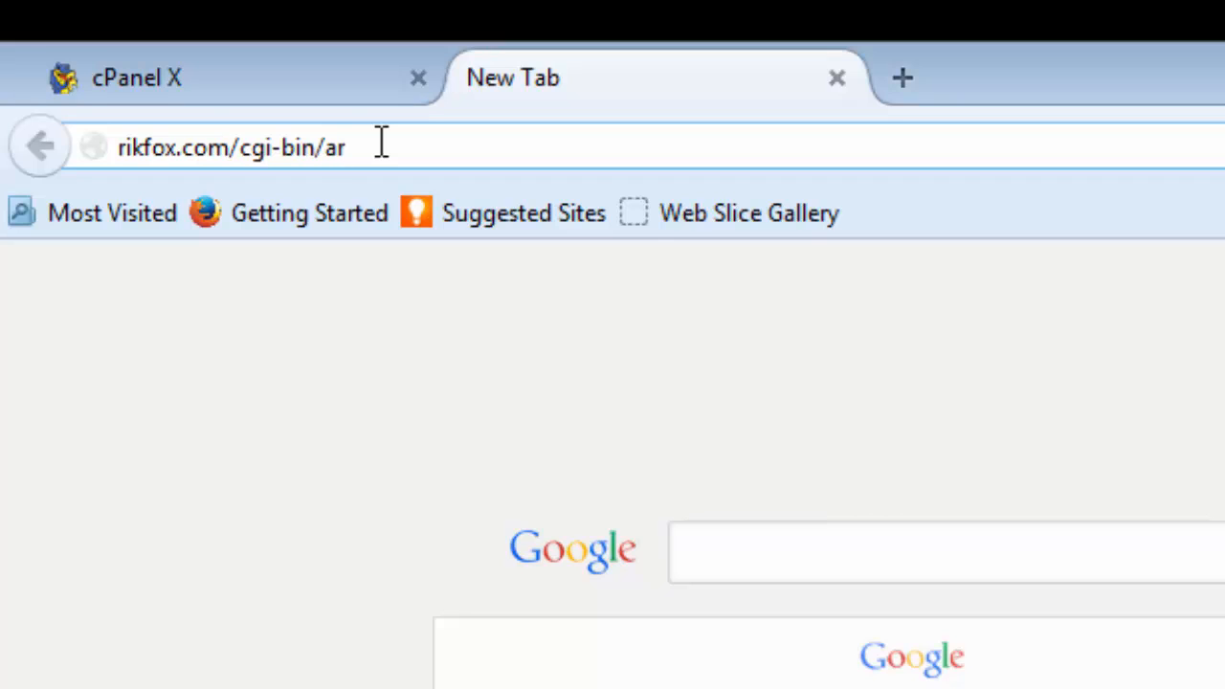
text(365)
key(BackSpace)
text(65/)
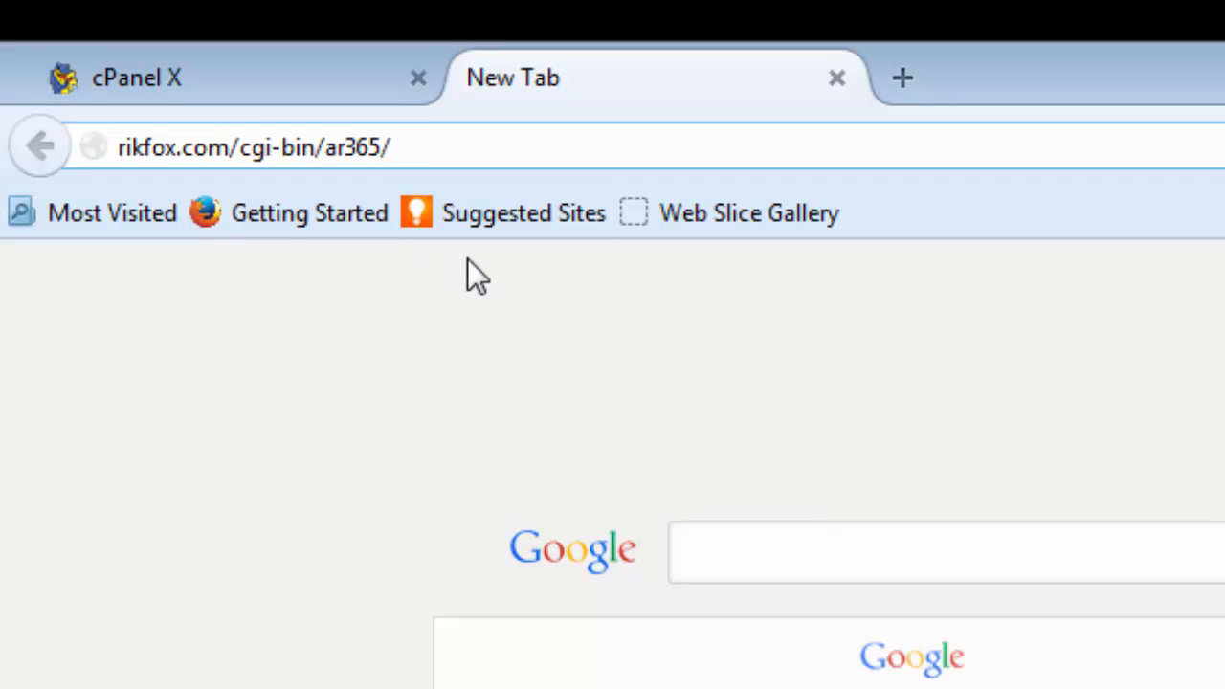
text(in)
text(sta)
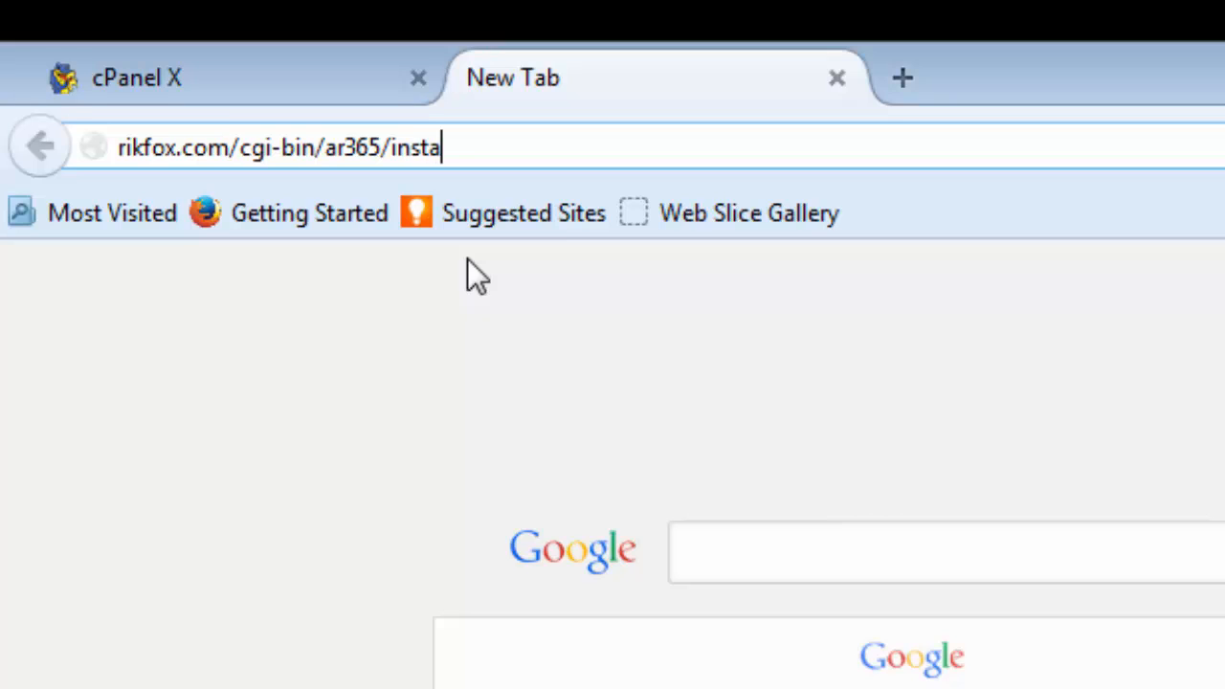
text(ll.cgi)
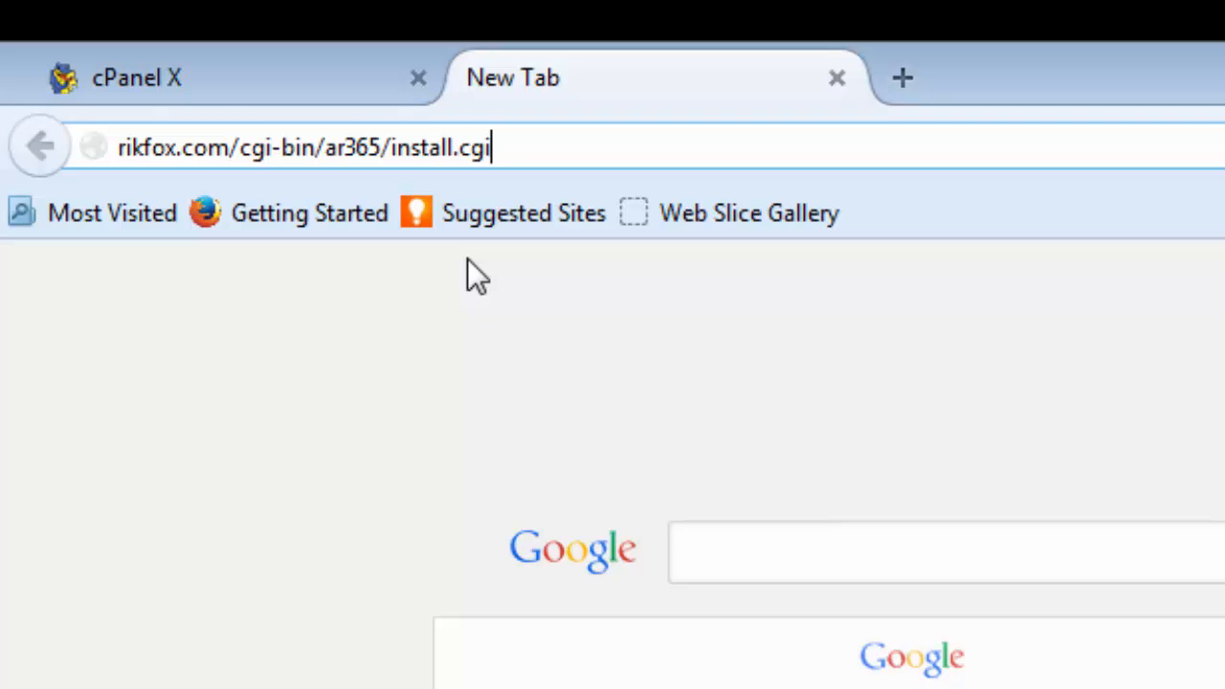
key(Return)
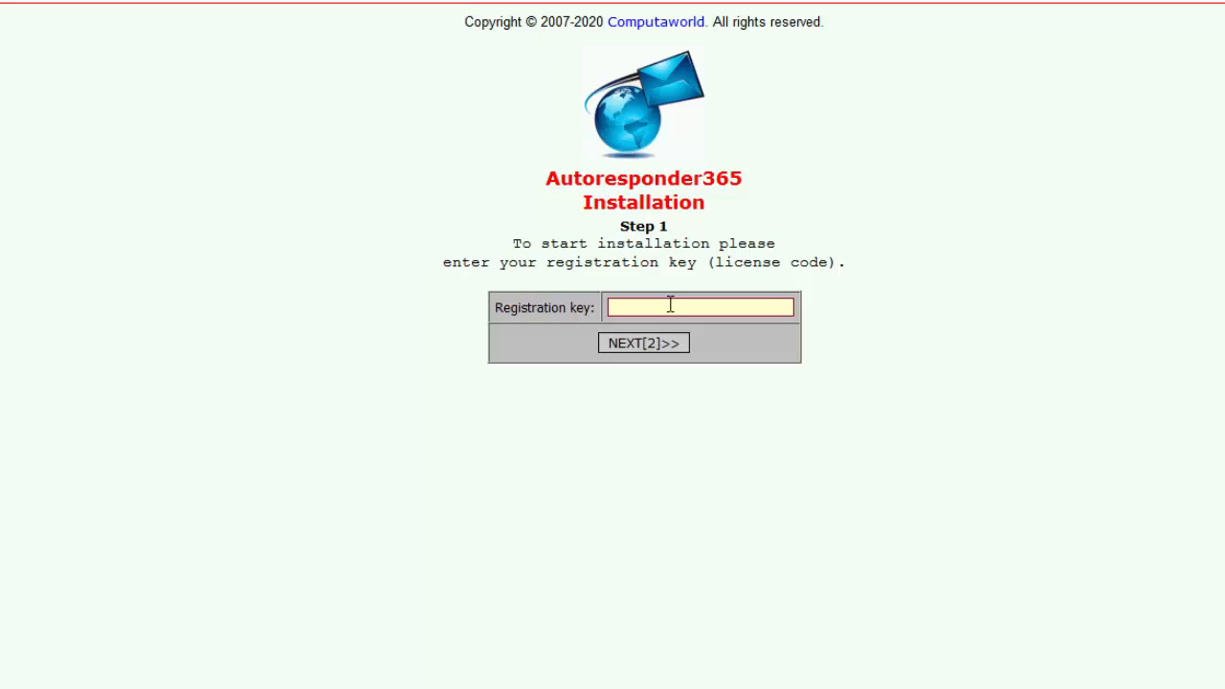
Enter the registration key and submit it to advance the installer.
click(670, 305)
click(651, 344)
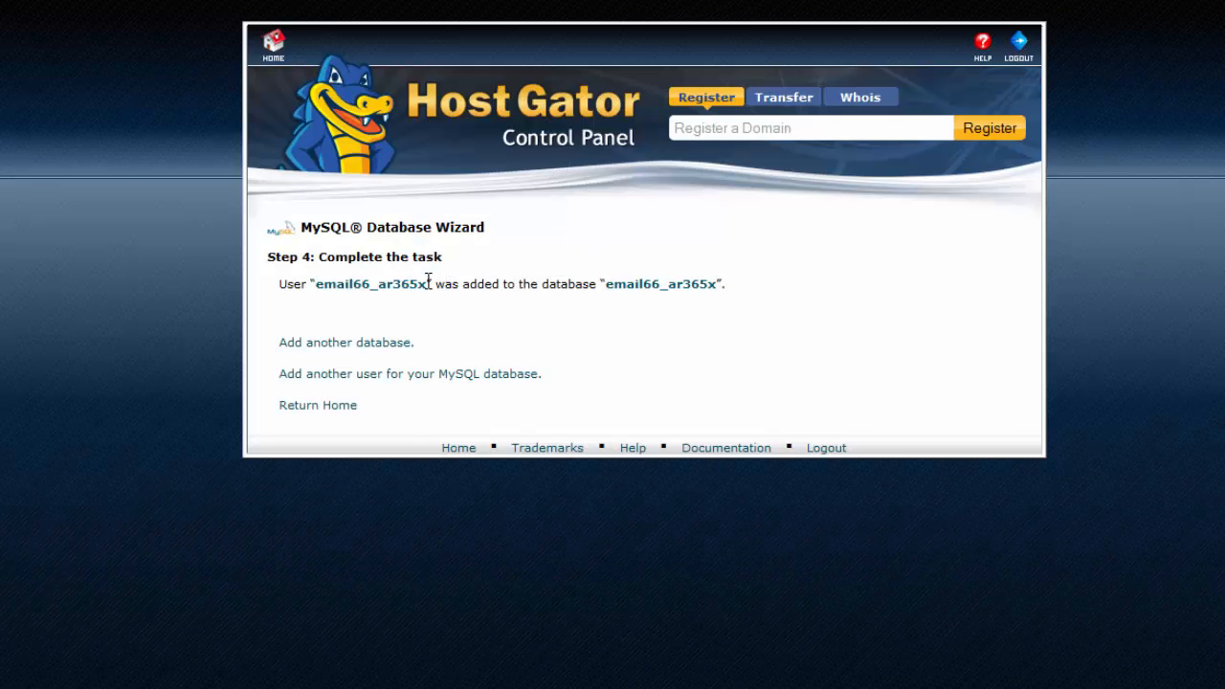
Fill Database name and Database Username with email66_ar365x and choose the saved password.
drag(428, 284, 323, 282)
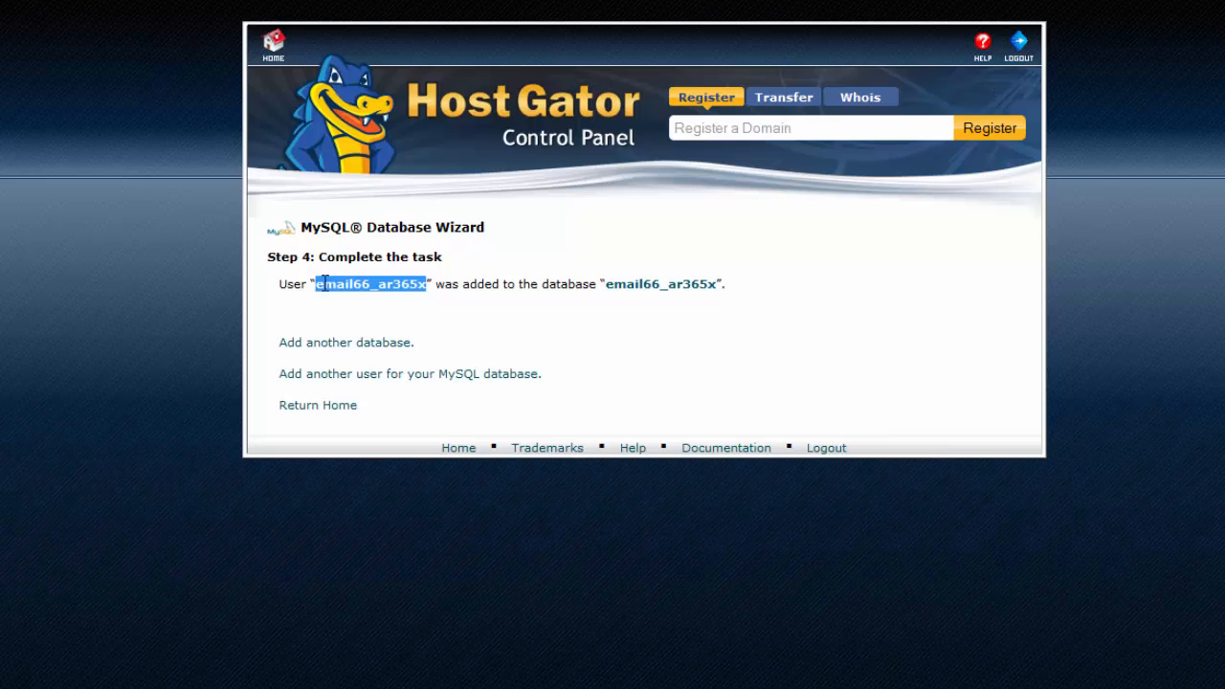
right_click(325, 282)
click(384, 304)
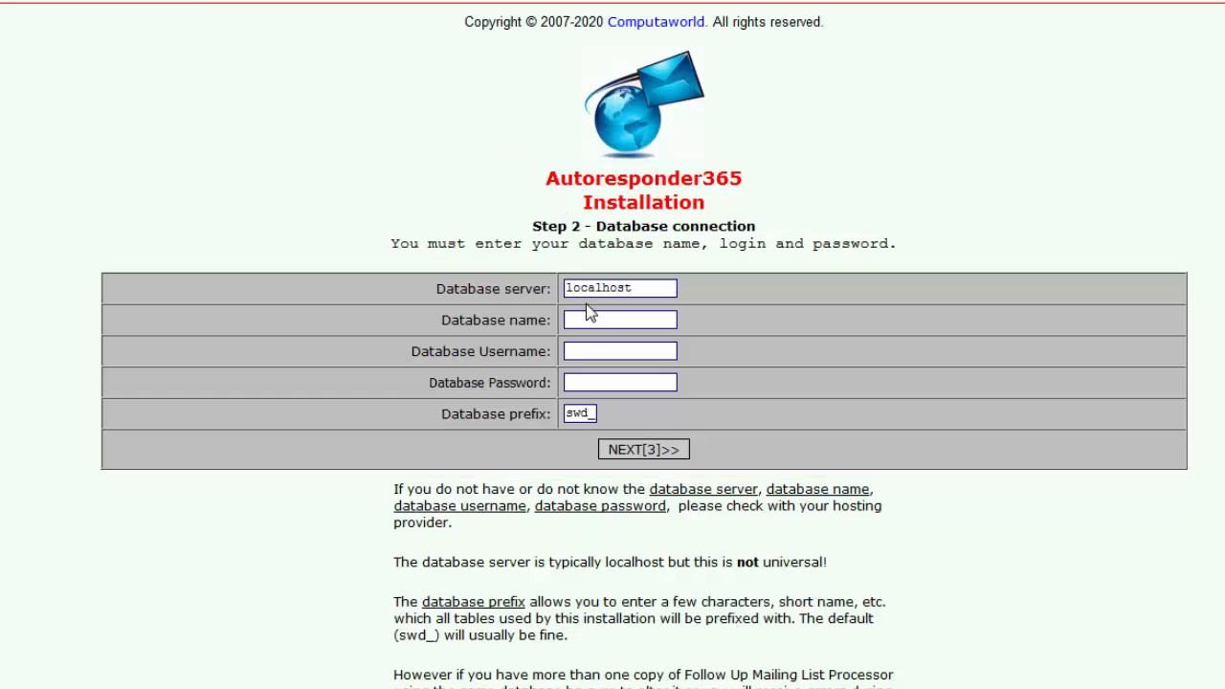
right_click(597, 321)
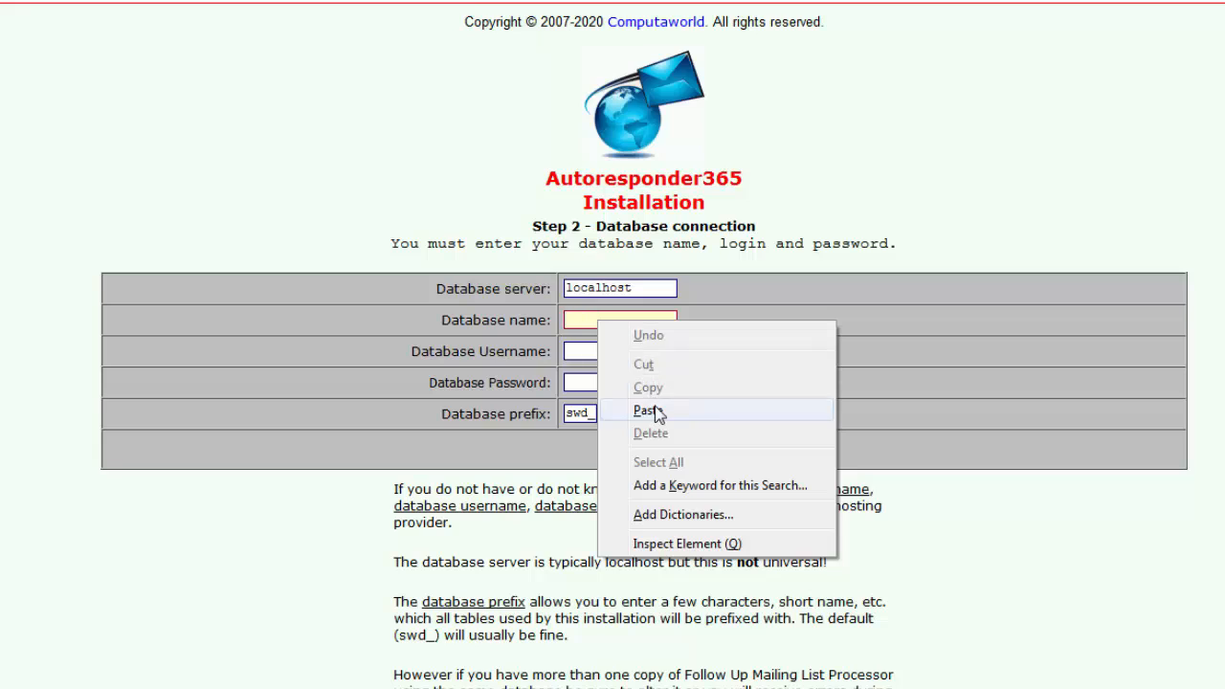
click(654, 411)
right_click(613, 353)
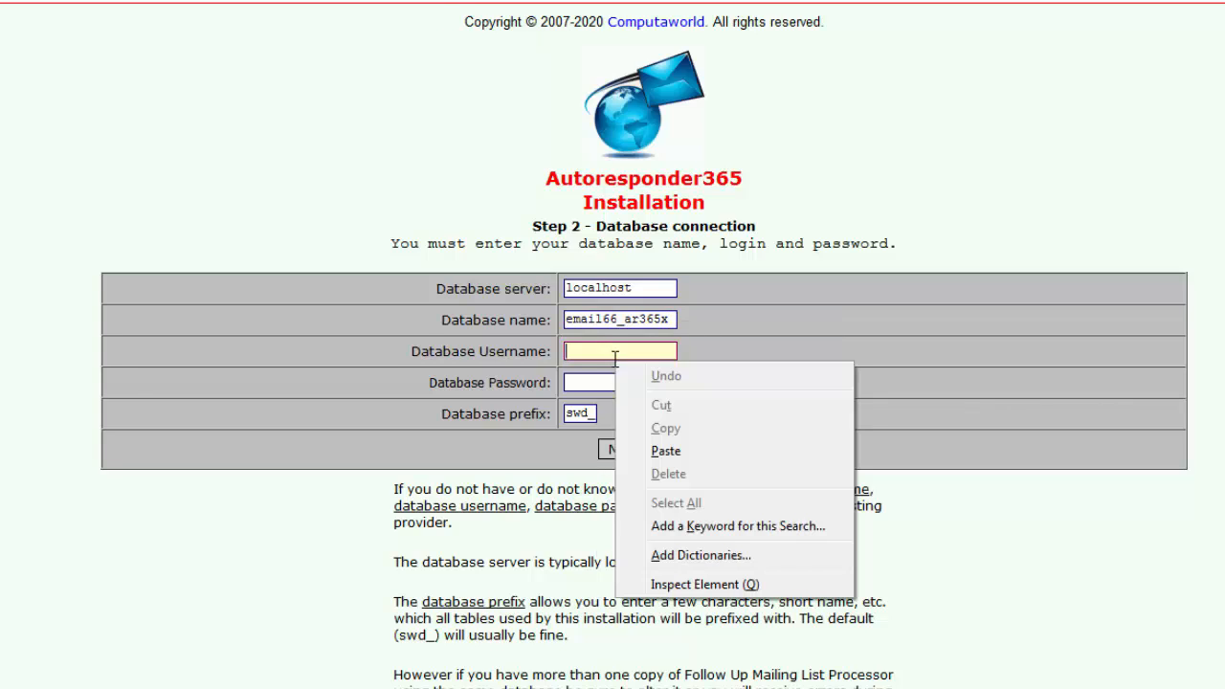
click(666, 451)
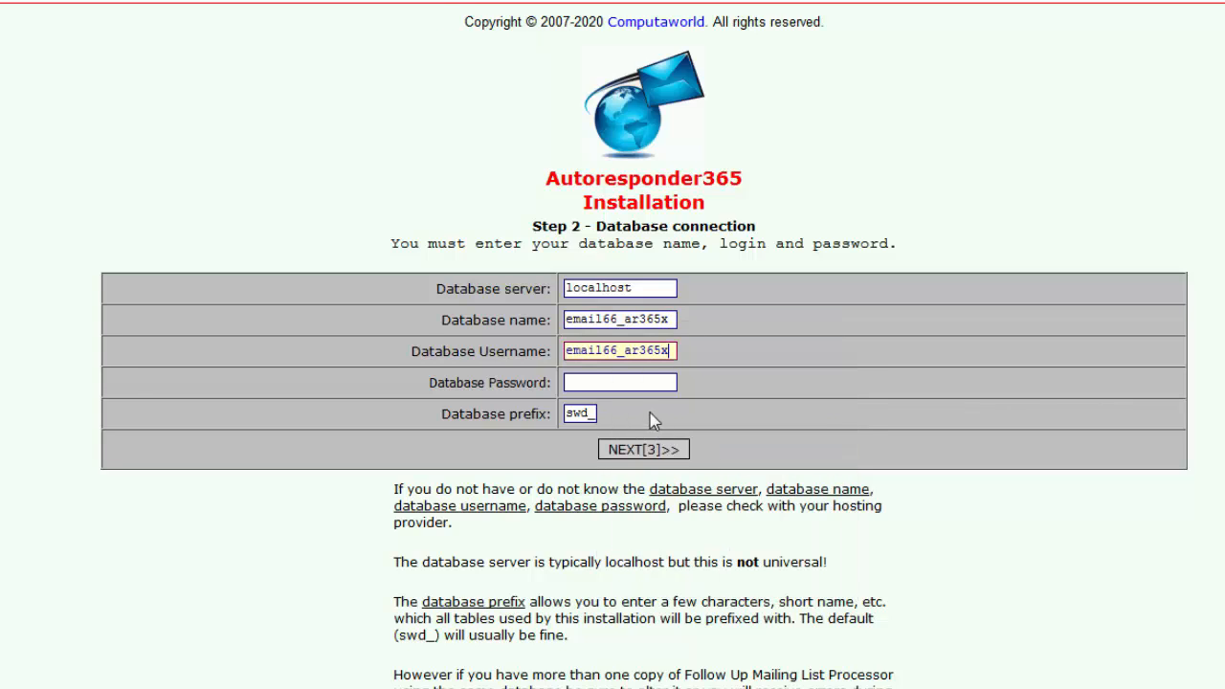
click(597, 385)
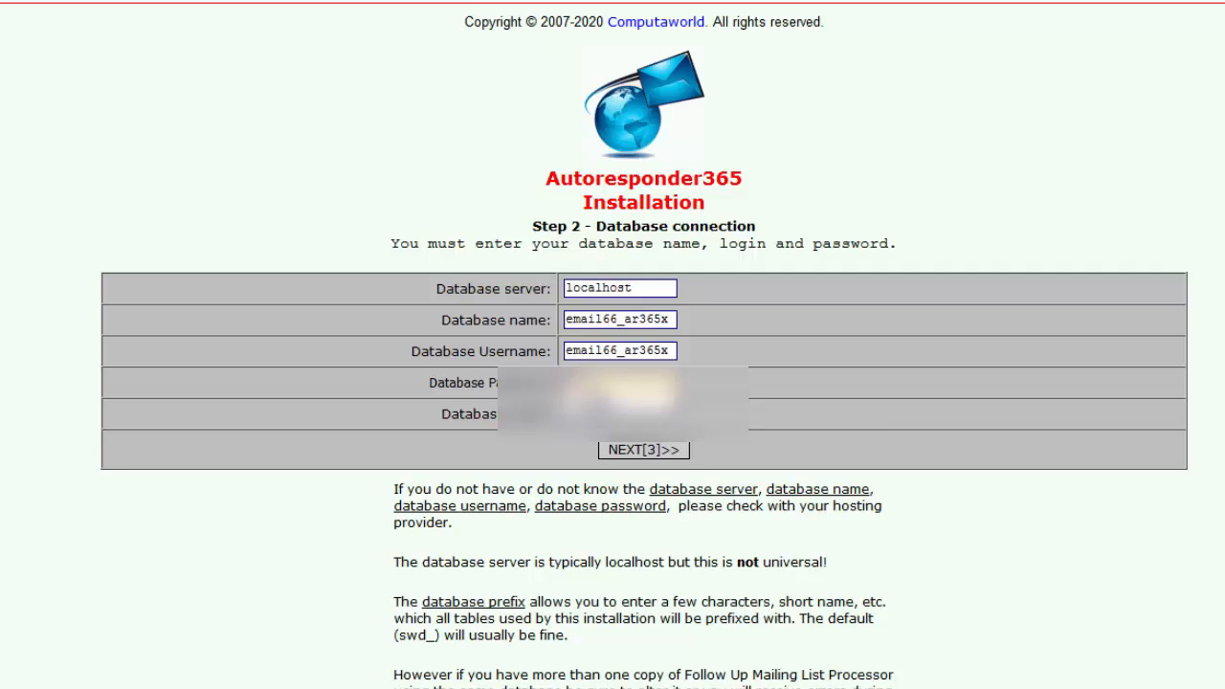
click(609, 385)
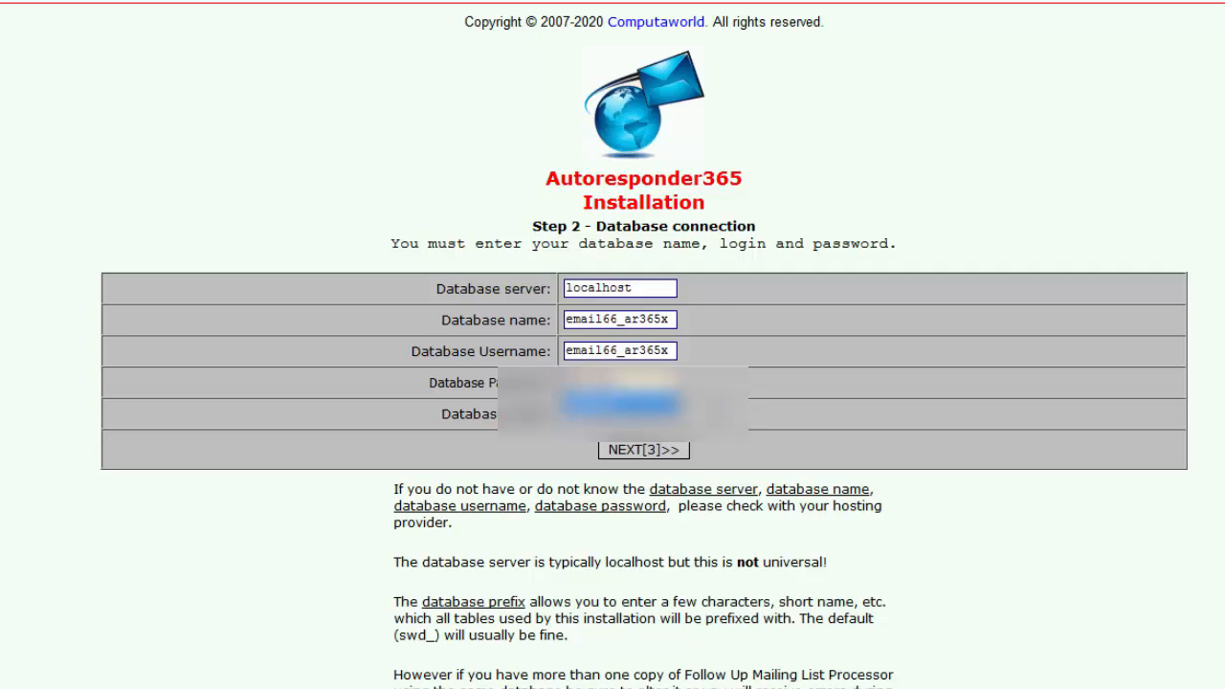
click(611, 405)
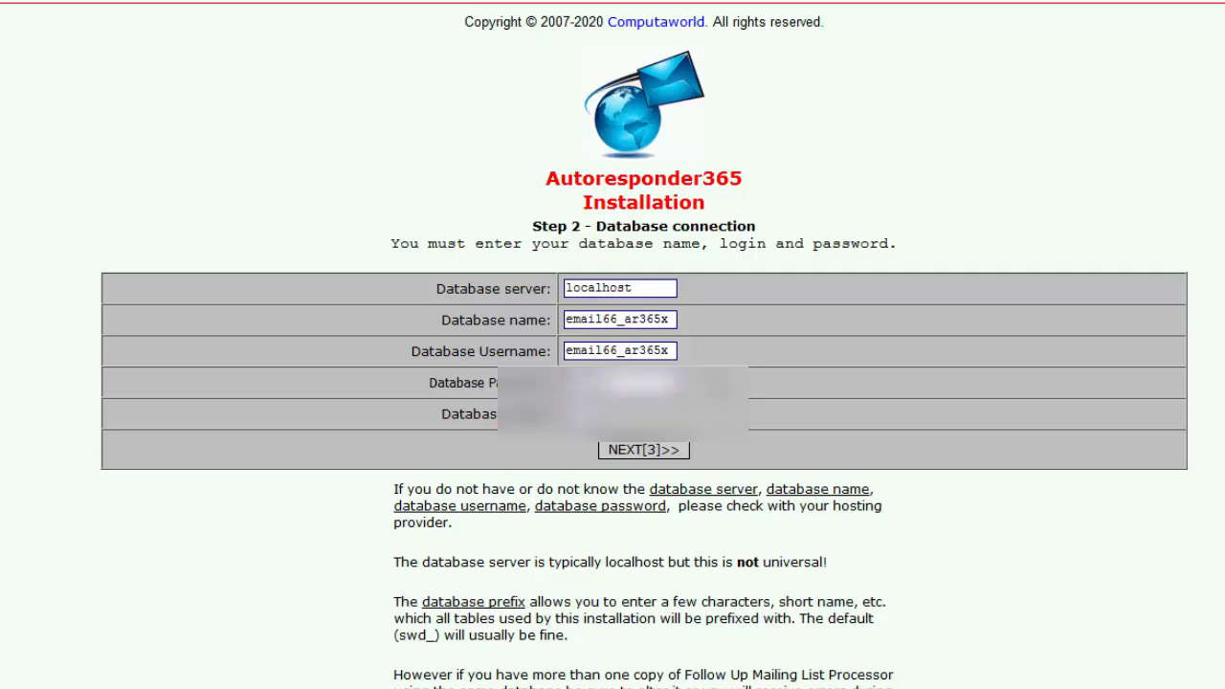
Submit the connection details and create the listed tables with Install DB.
click(669, 460)
scroll(676, 473, down, 3)
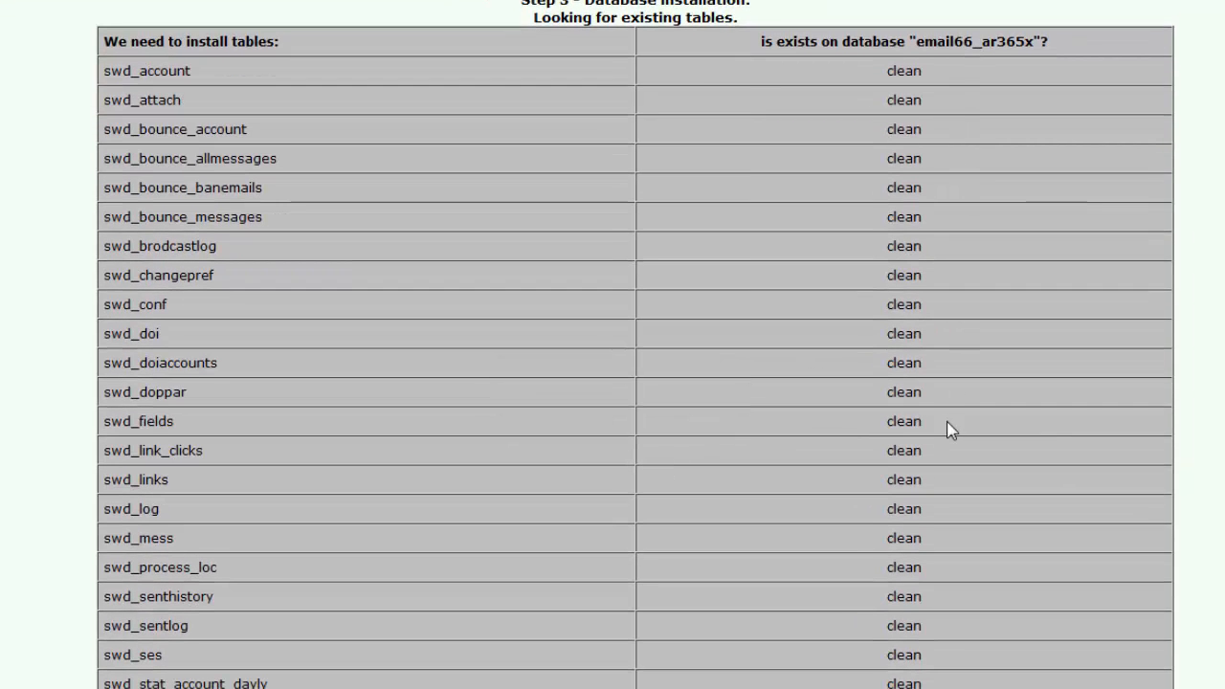
scroll(374, 247, up, 3)
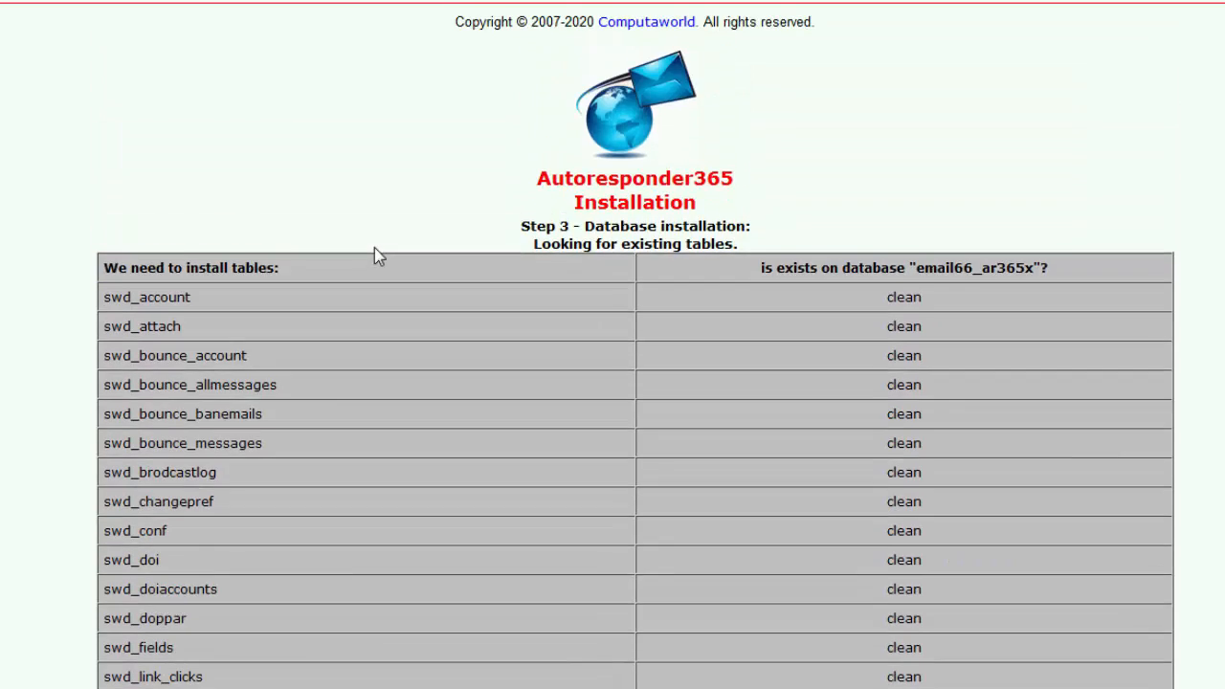
scroll(374, 255, down, 3)
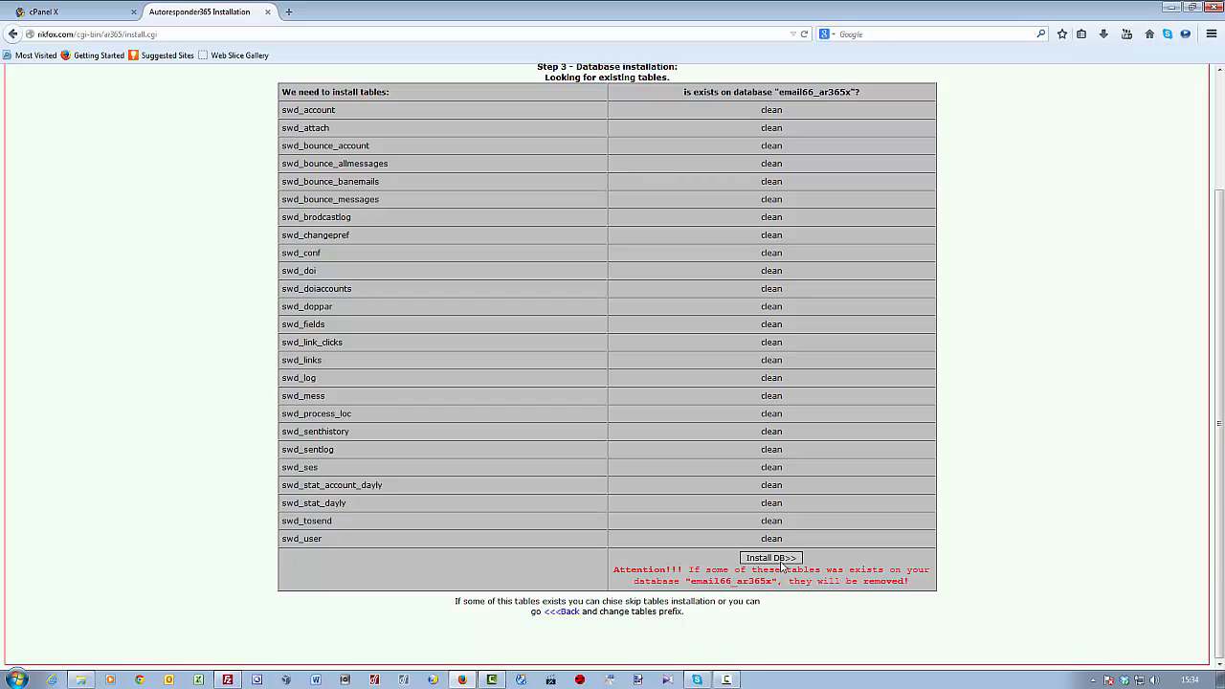
click(777, 558)
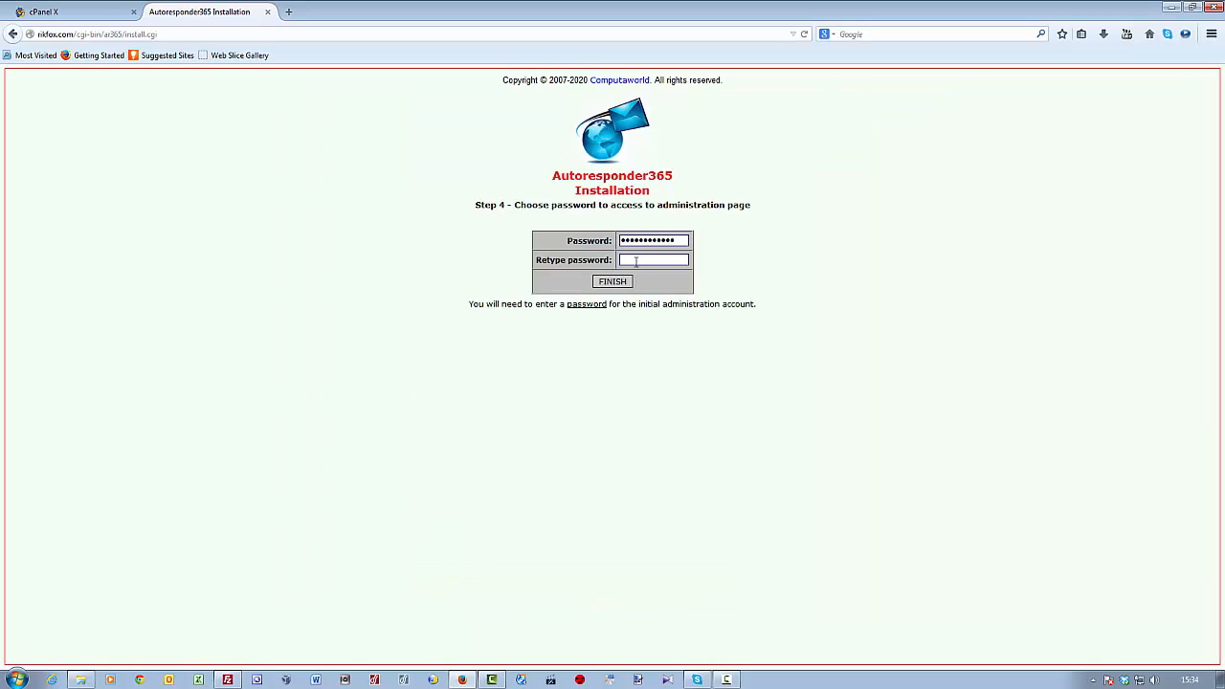
Replace the existing password entry with the new administration password.
drag(681, 243, 571, 241)
text(p)
text(••)
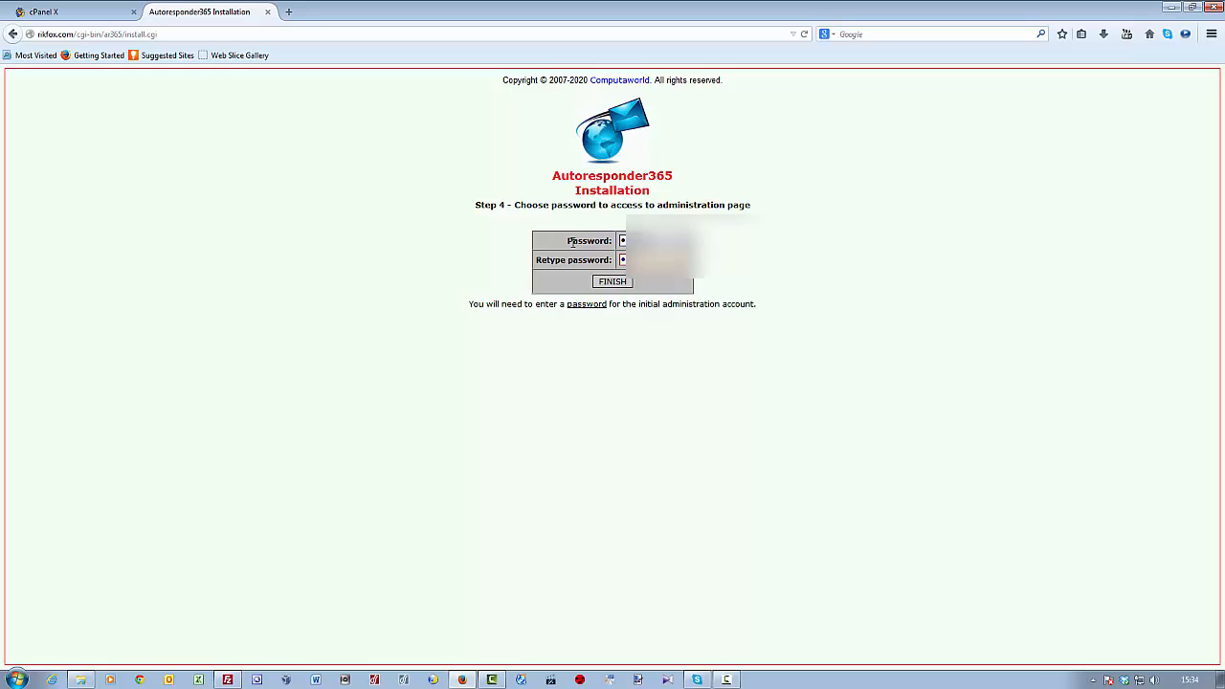
Finish the installation, let the browser remember the admin password, and copy the startercron script path.
click(609, 285)
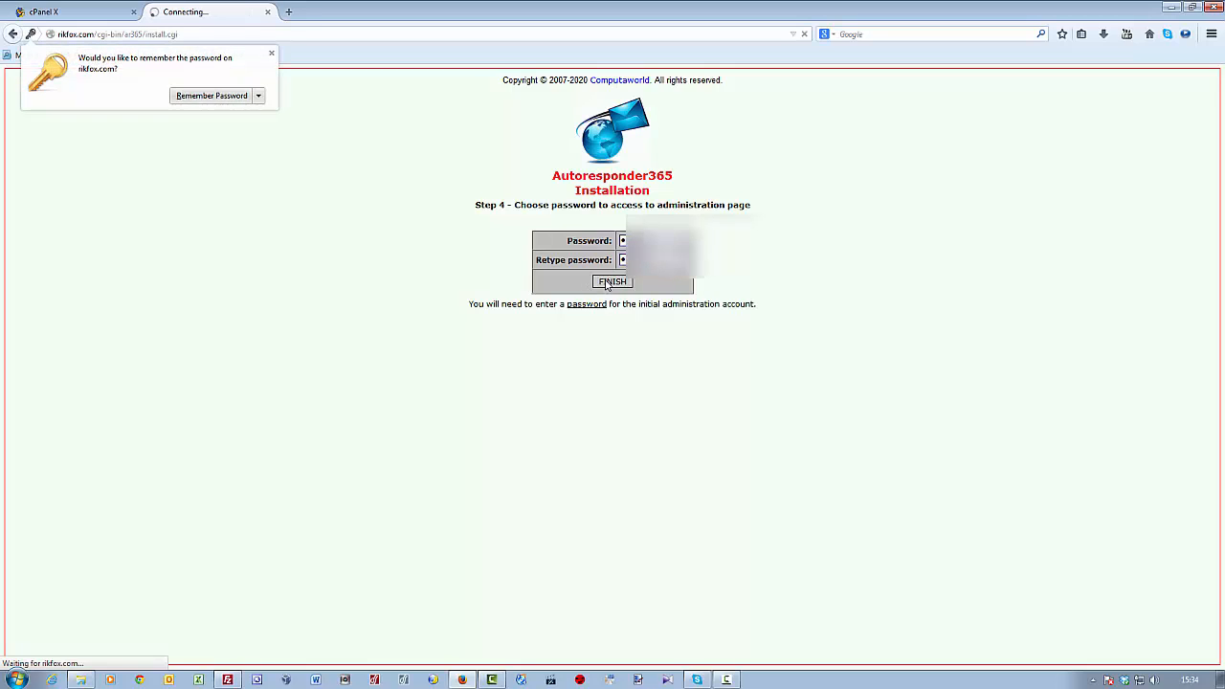
click(220, 96)
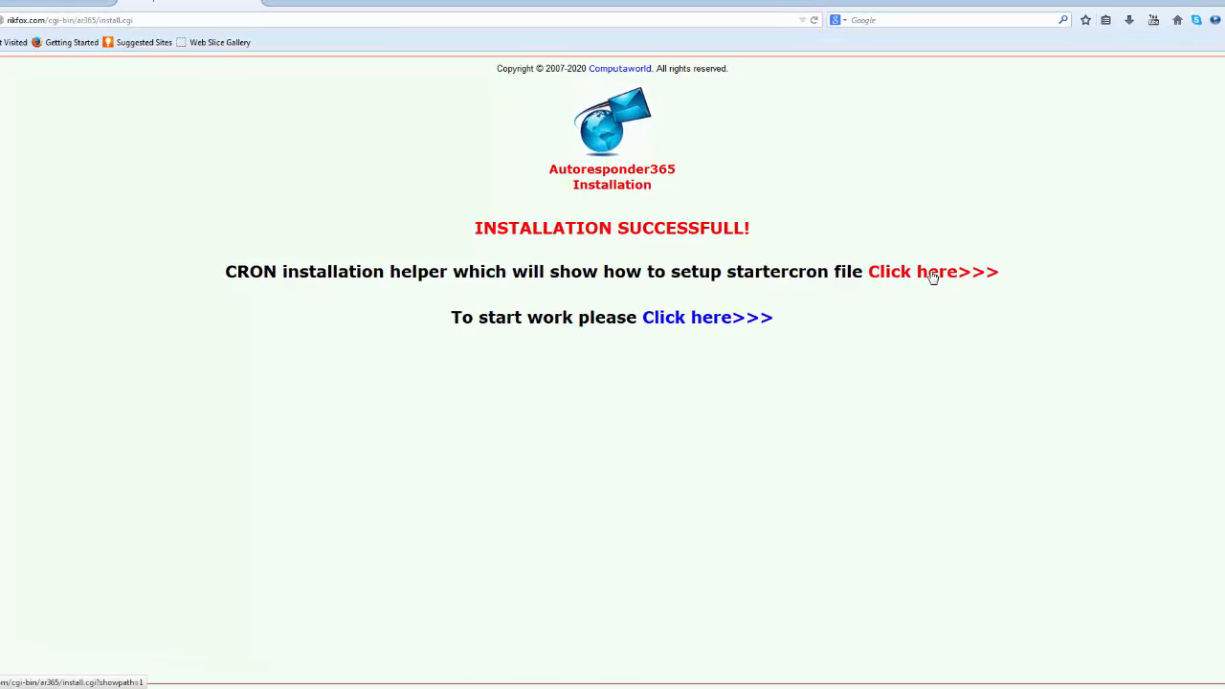
click(1077, 264)
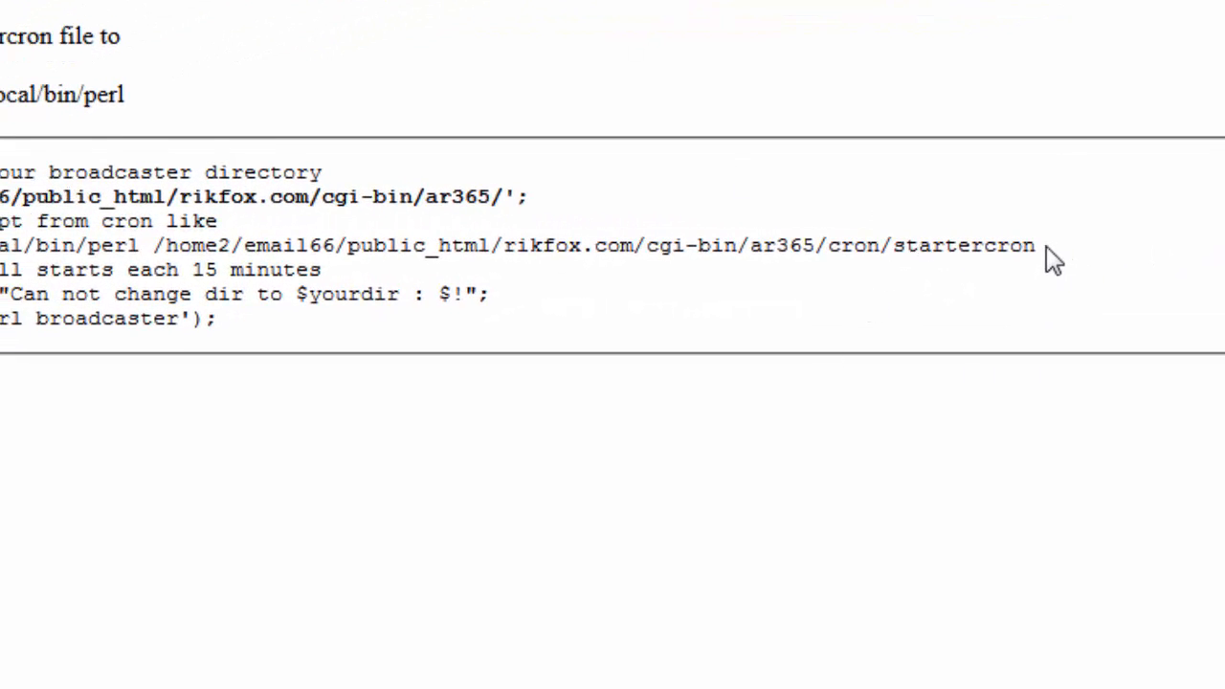
drag(1045, 251, 154, 245)
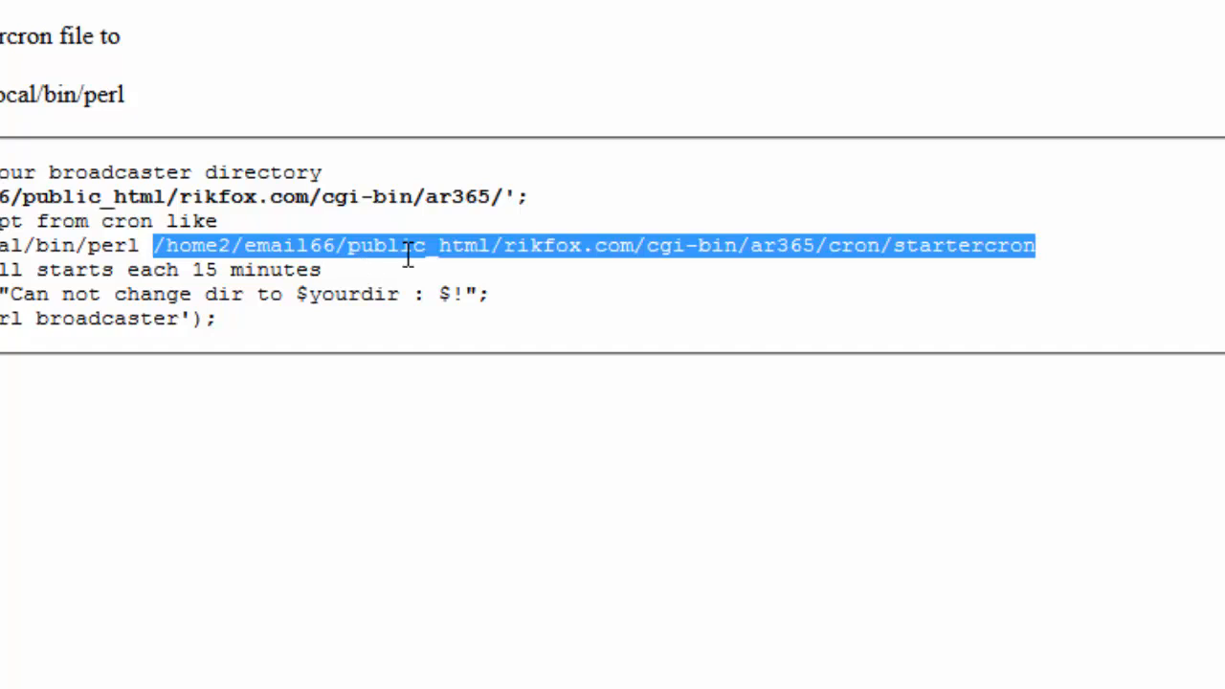
right_click(545, 248)
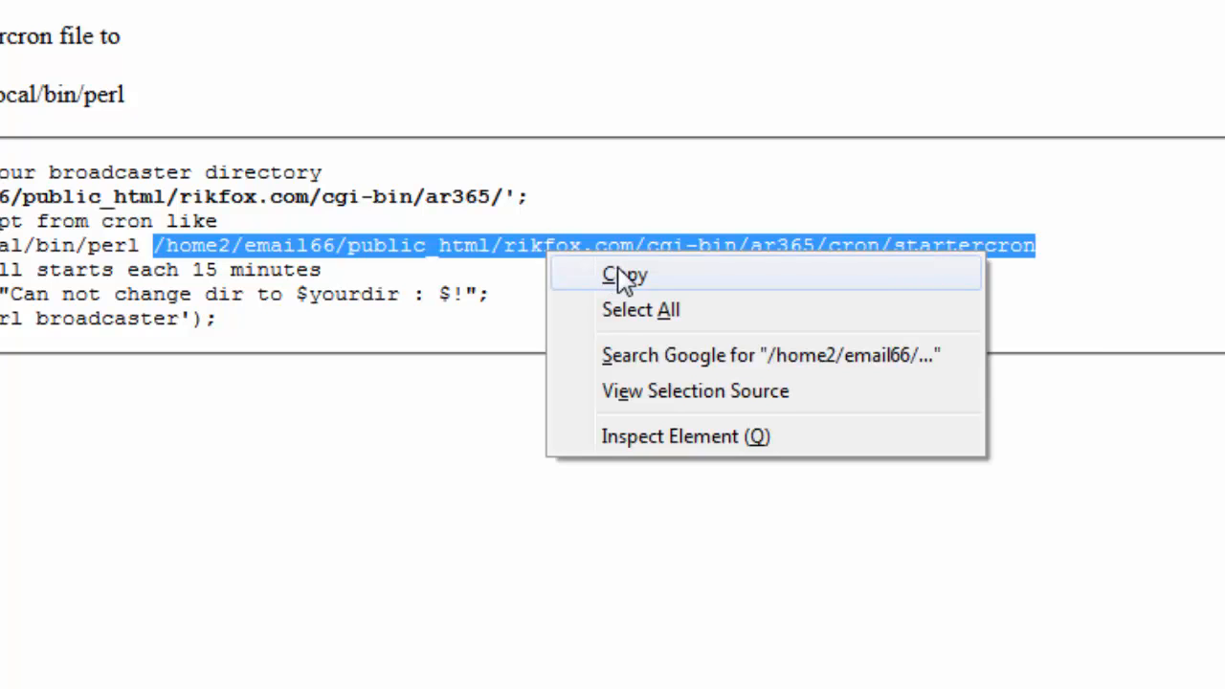
click(623, 278)
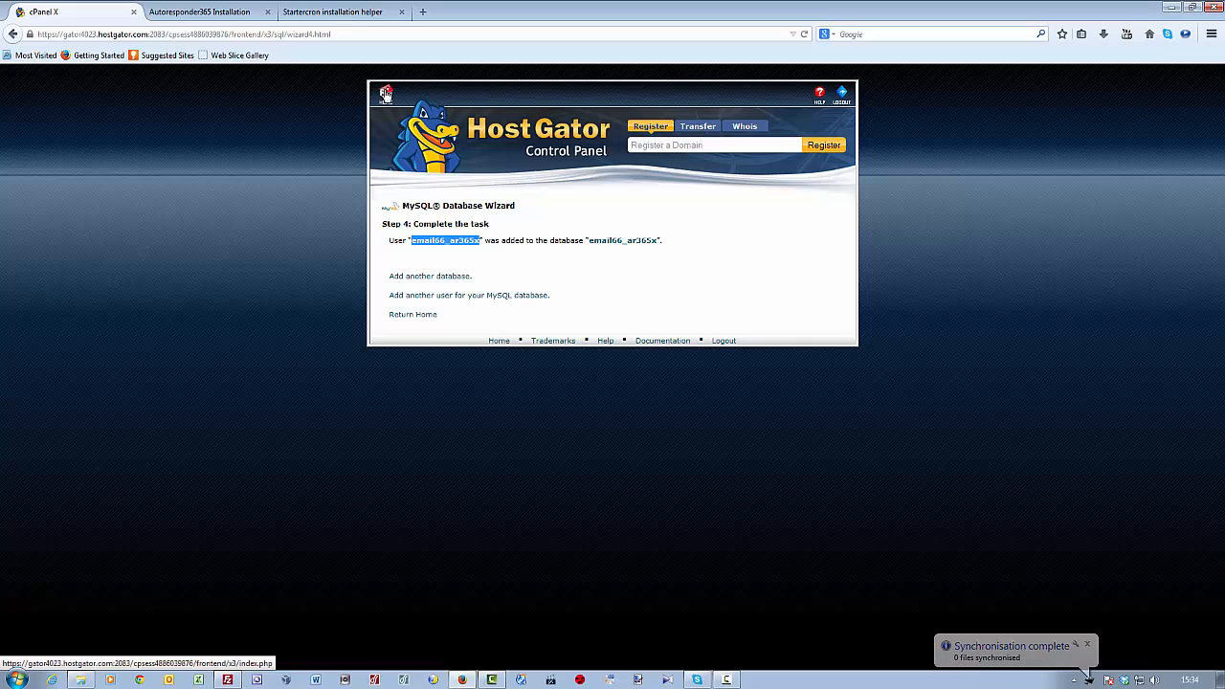
Add a cron job that runs the pasted startercron script path every 15 minutes.
click(386, 93)
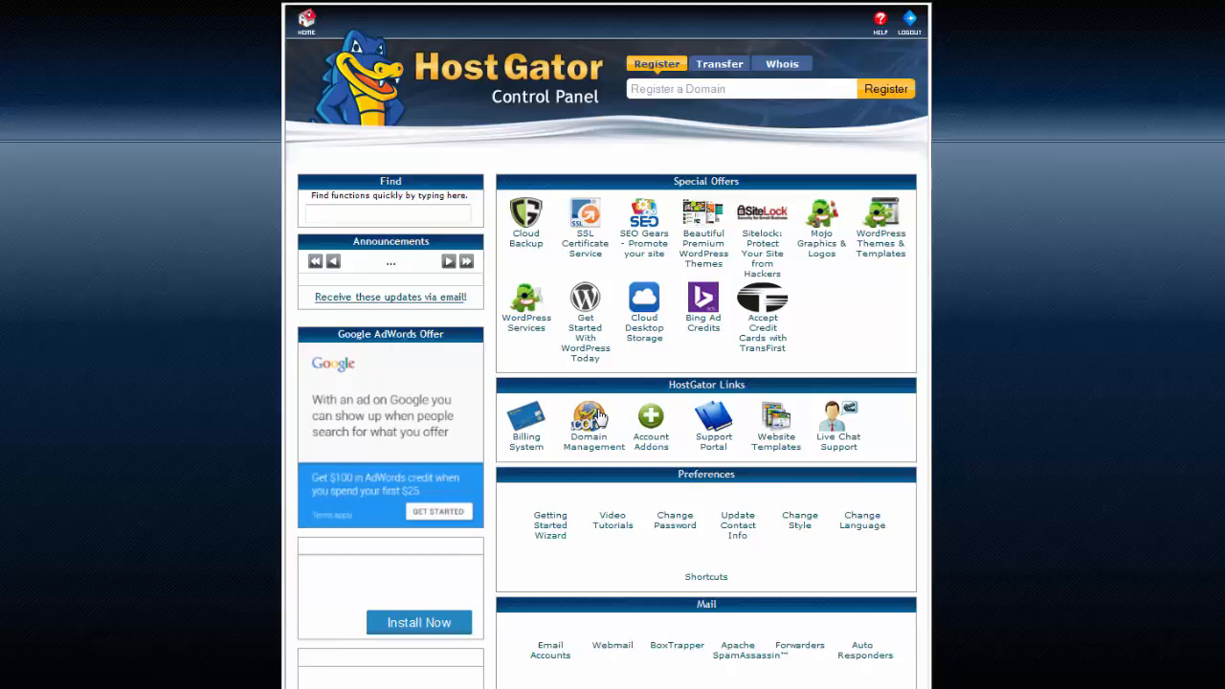
scroll(598, 387, down, 10)
scroll(564, 290, down, 10)
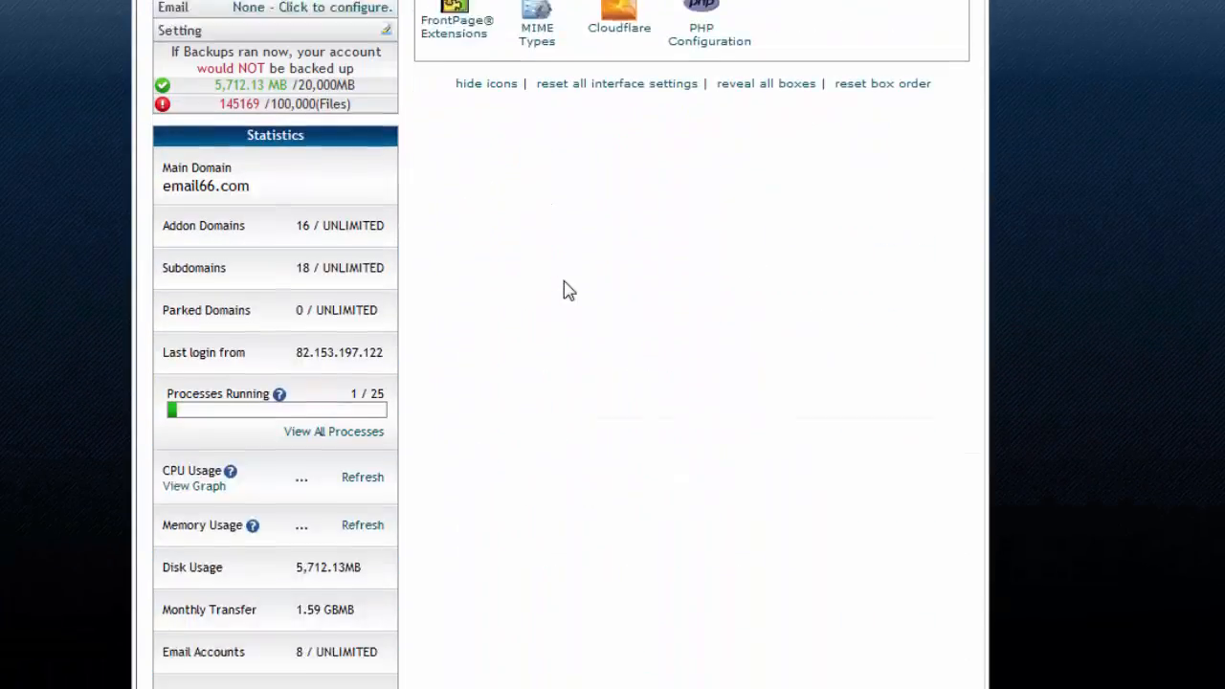
scroll(580, 262, up, 2)
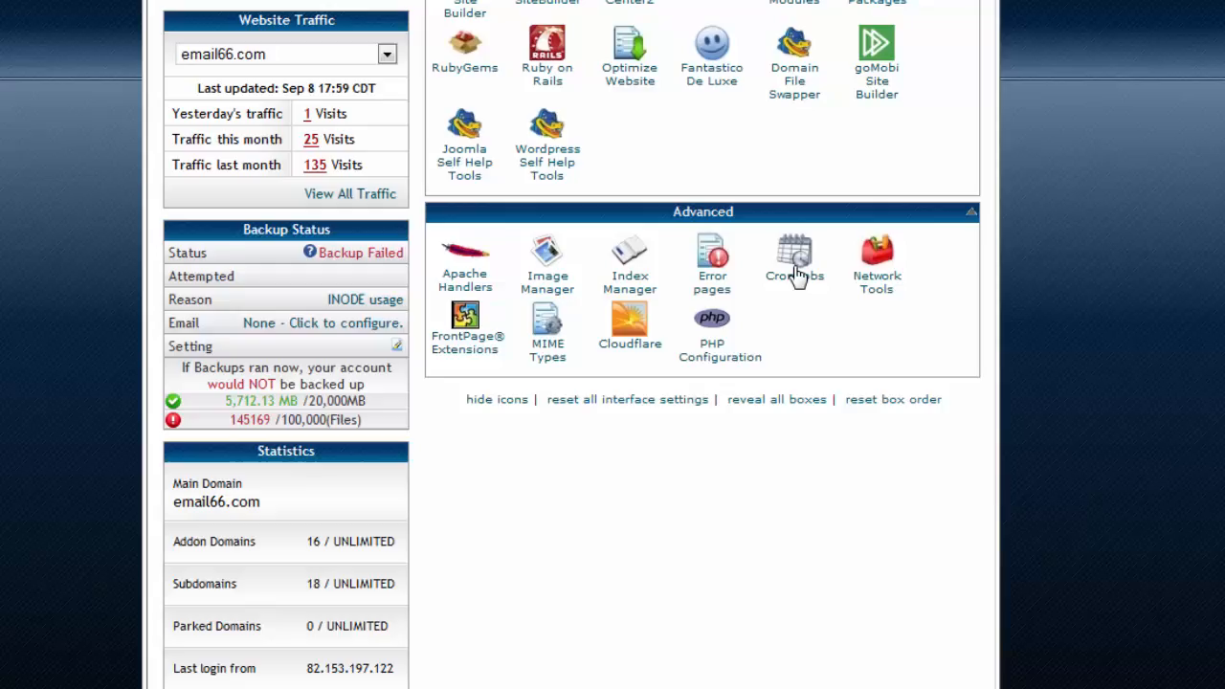
click(795, 273)
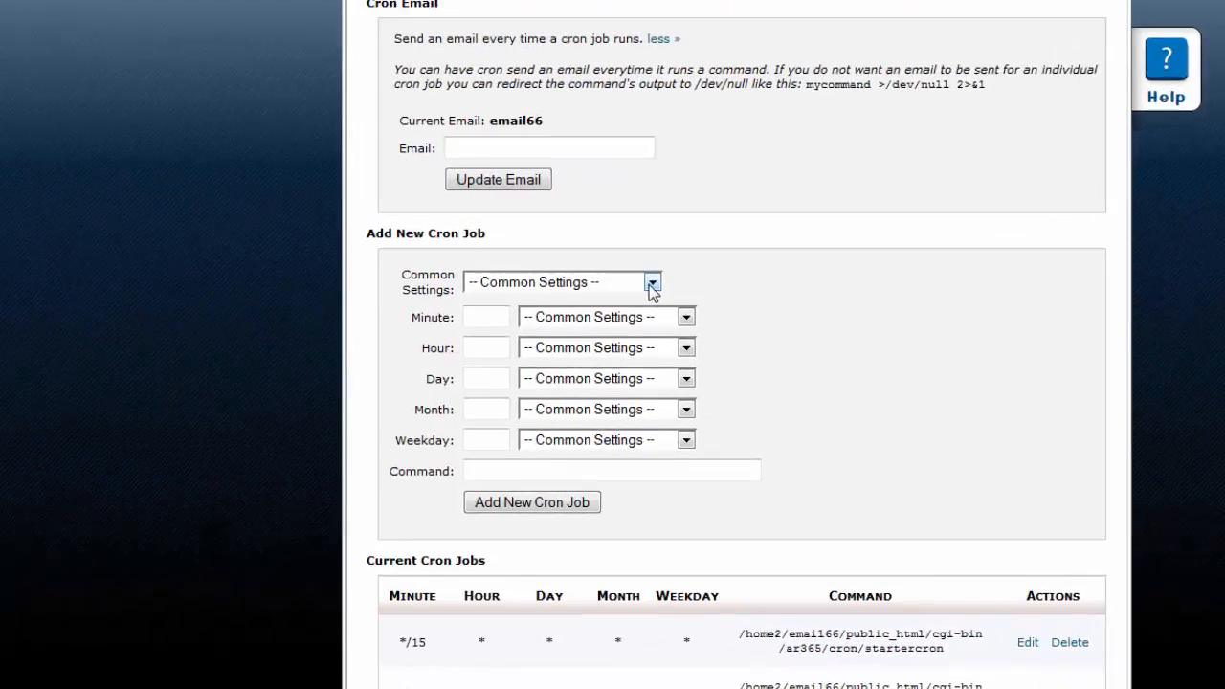
click(651, 324)
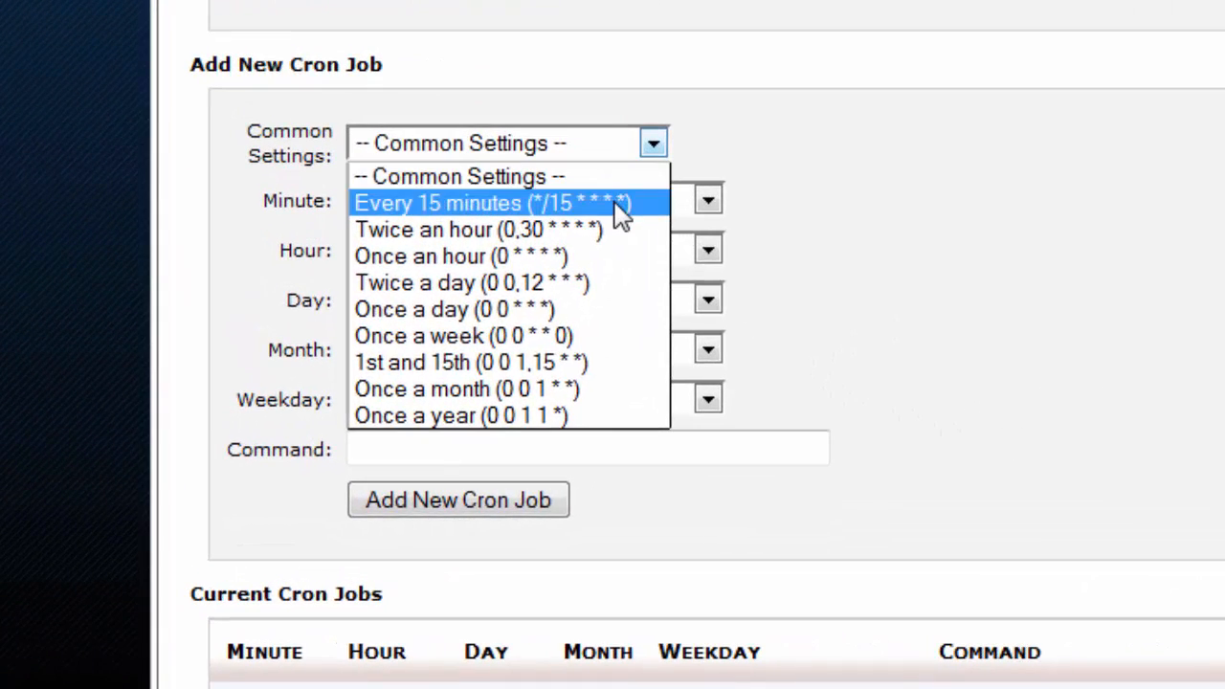
click(603, 244)
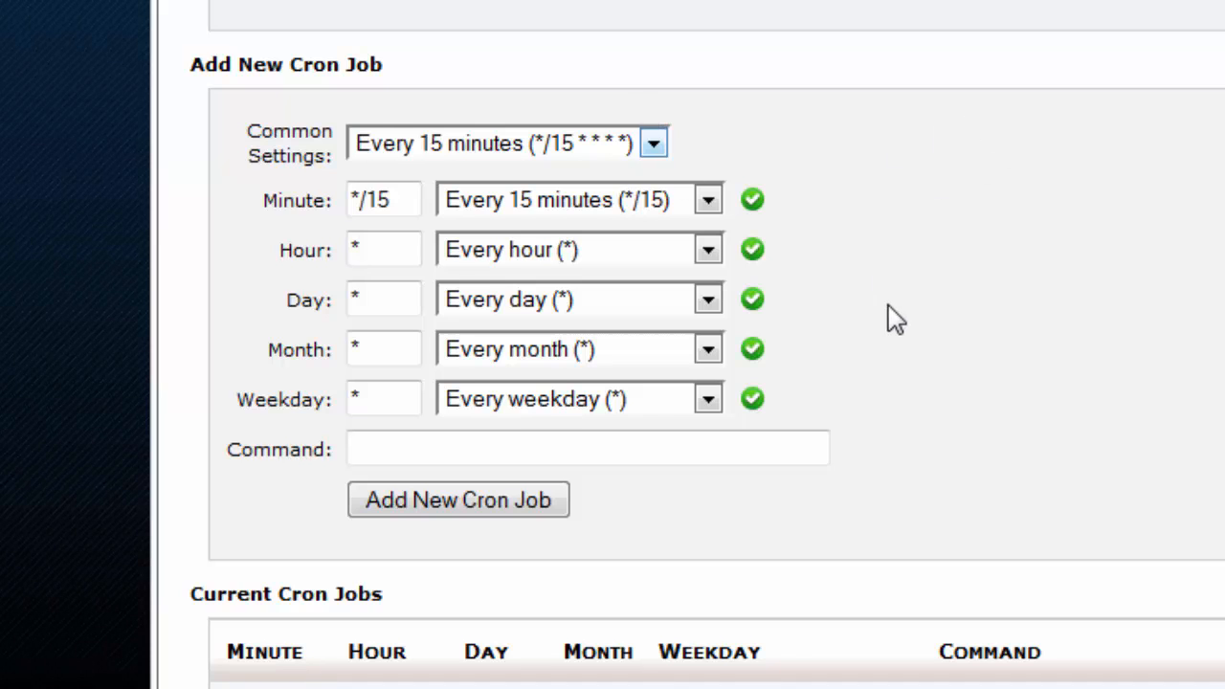
scroll(895, 319, down, 3)
click(468, 278)
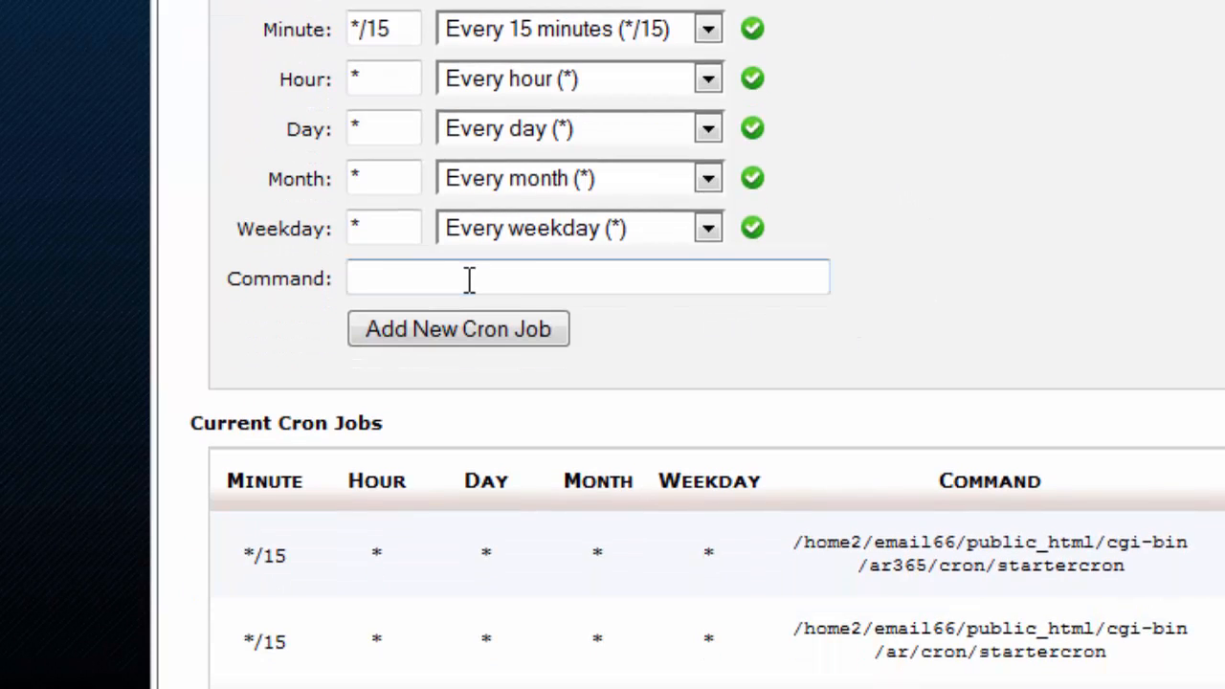
key(ctrl+v)
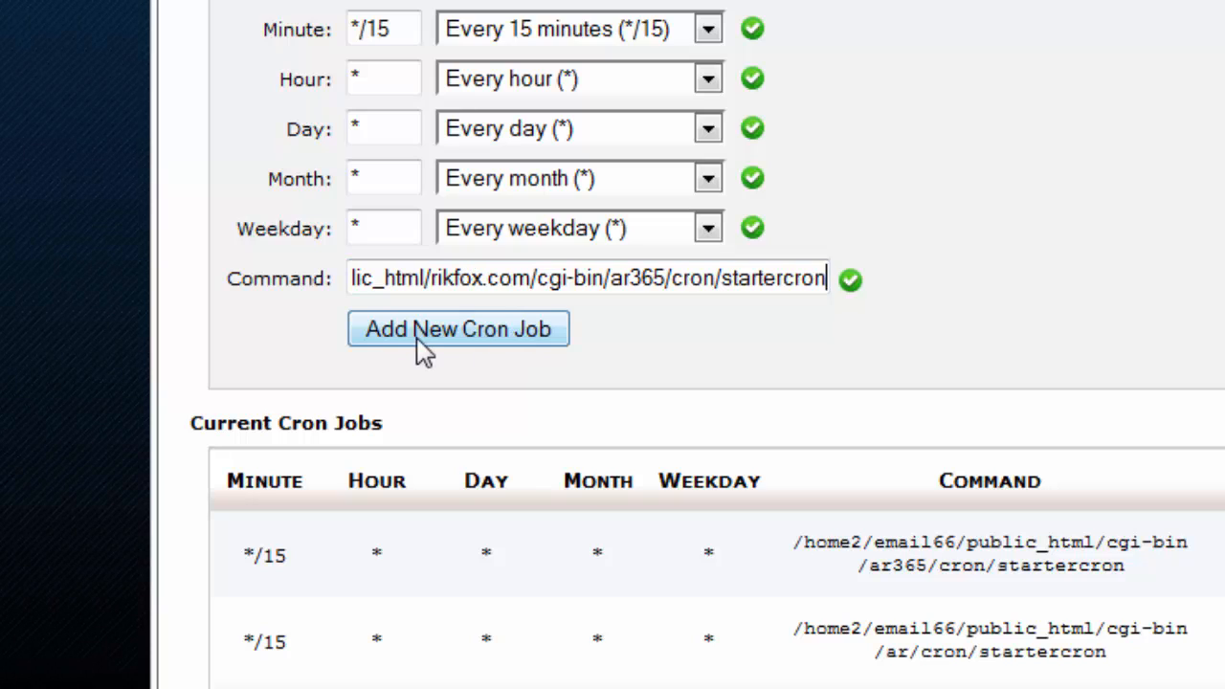
click(518, 335)
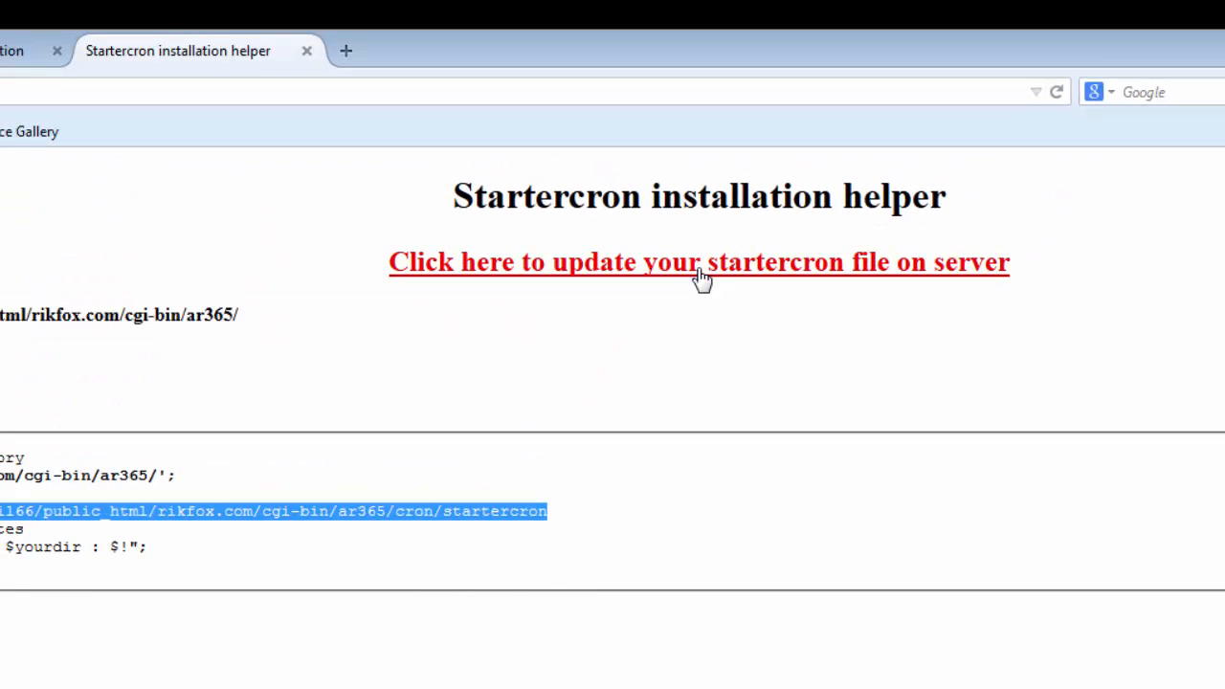
Update the startercron file on the server, then log in to the admin control panel with the admin password.
click(702, 277)
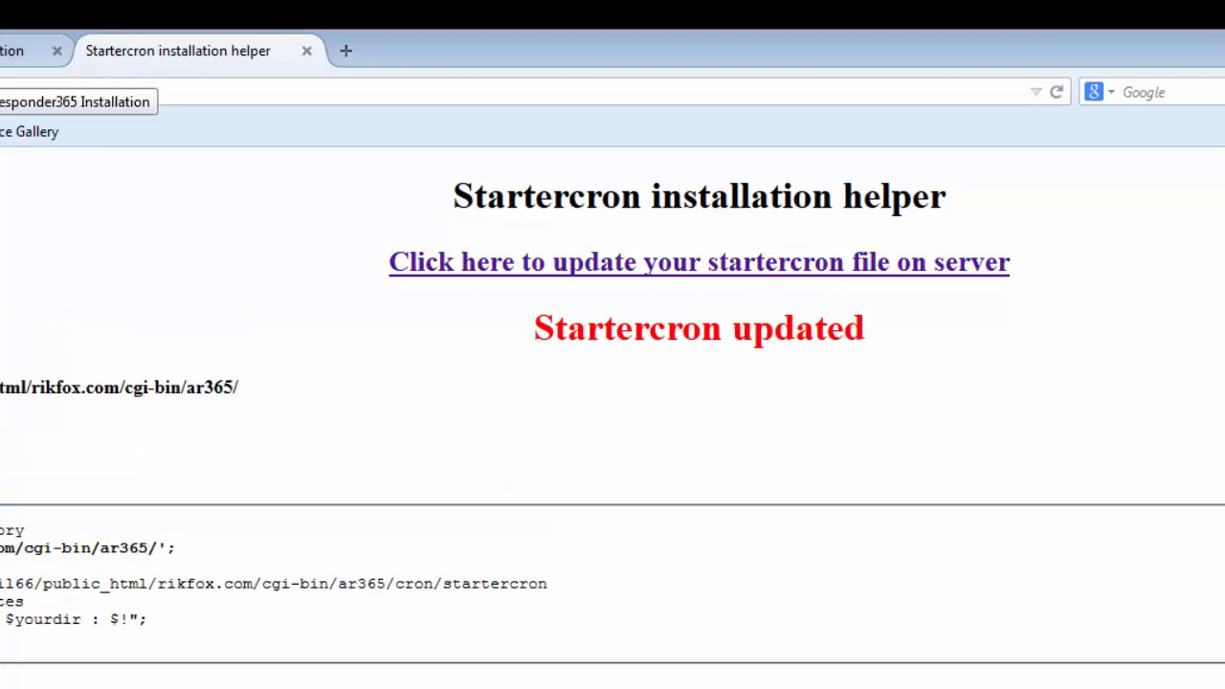
click(40, 54)
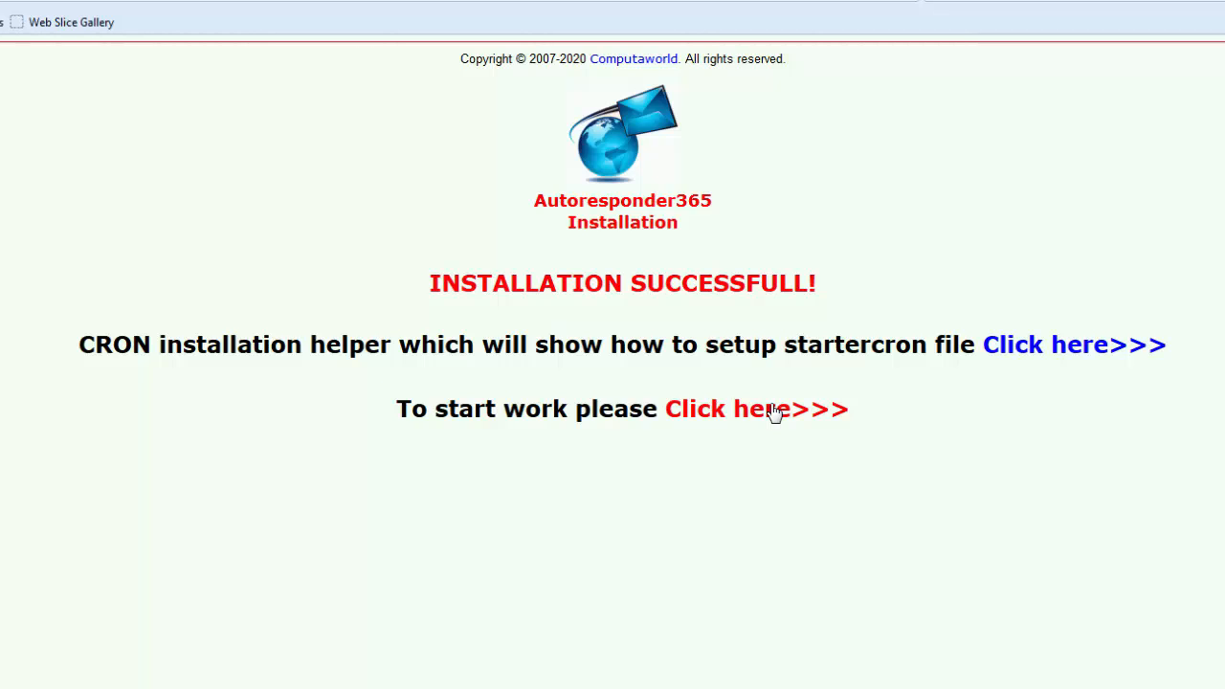
click(776, 411)
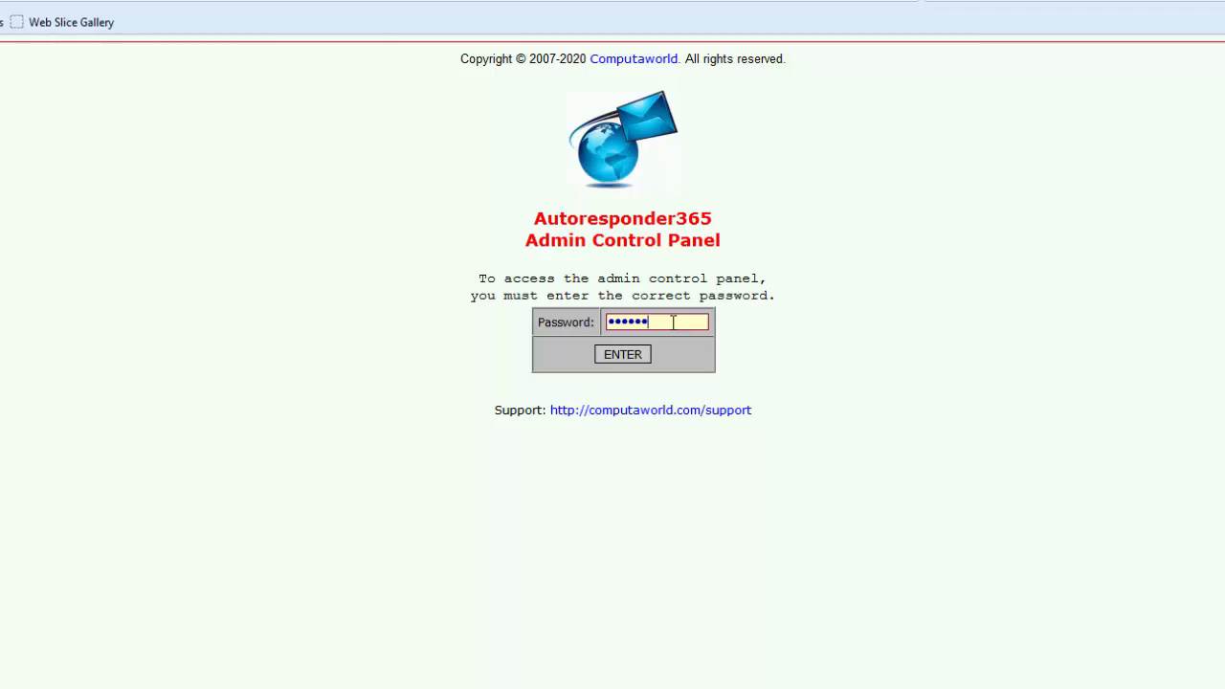
key(BackSpace)
key(BackSpace)
key(BackSpace)
key(BackSpace)
key(BackSpace)
key(BackSpace)
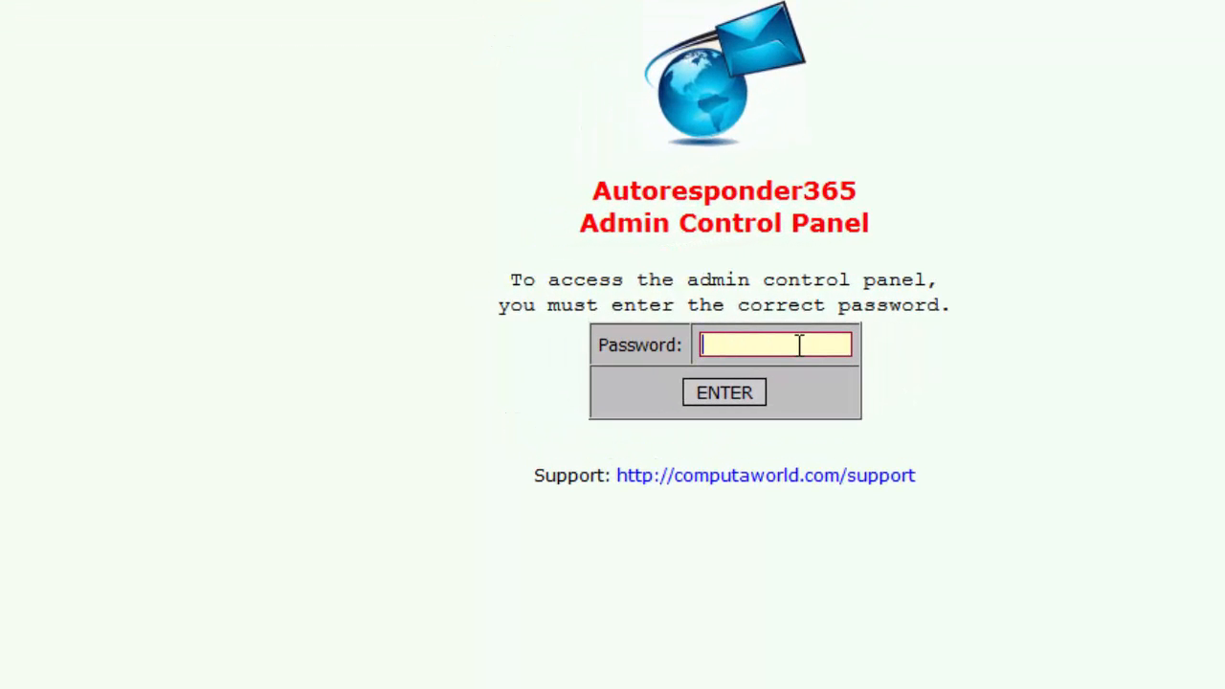
click(725, 393)
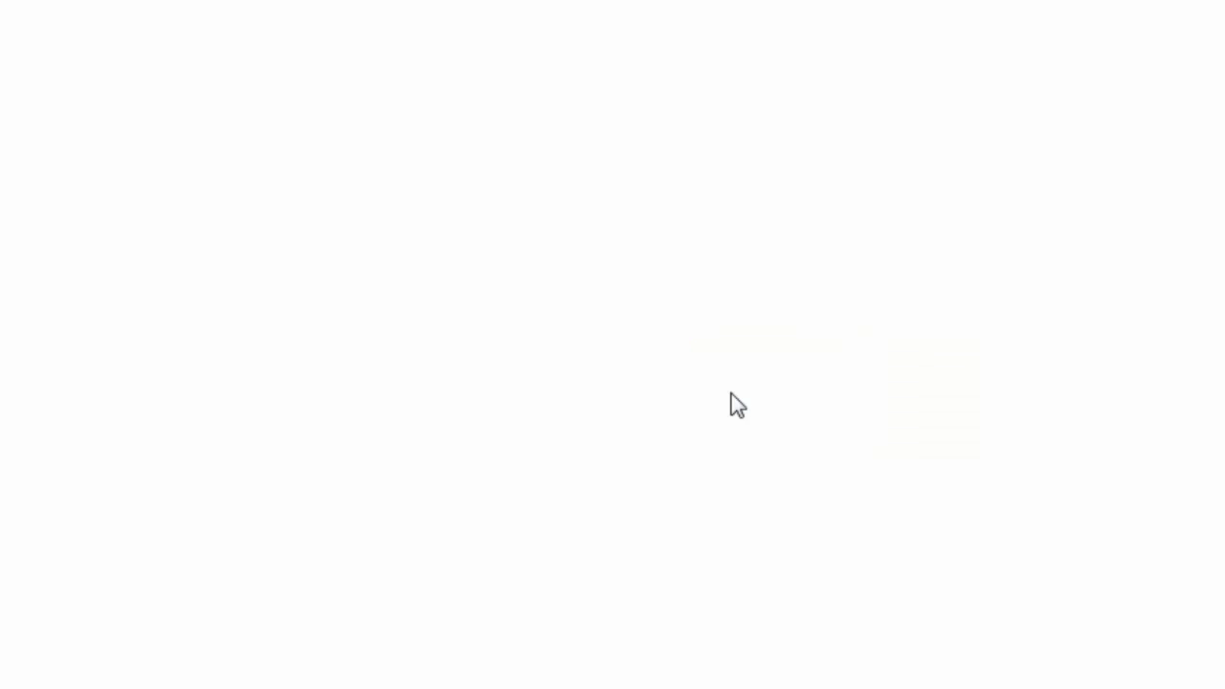